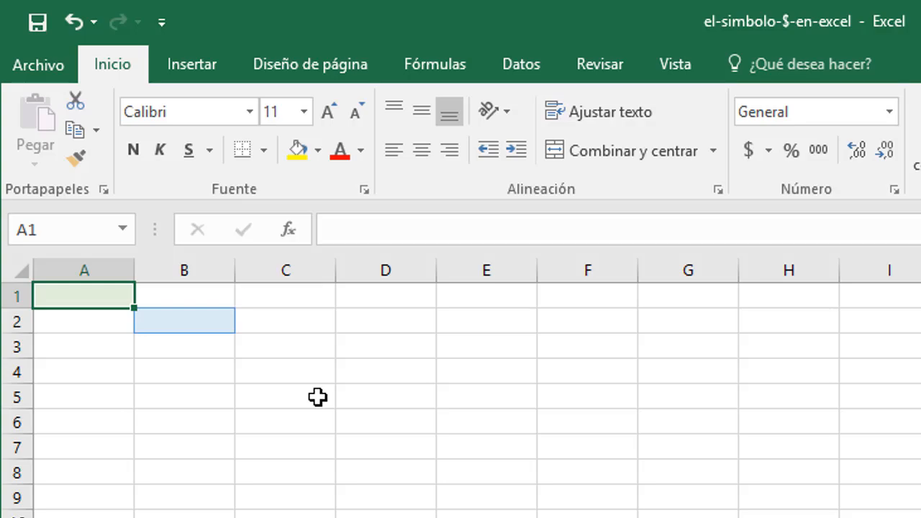
Enter 2017 in cell A1 and the relative reference formula =A1 in cell B2.
text(2017)
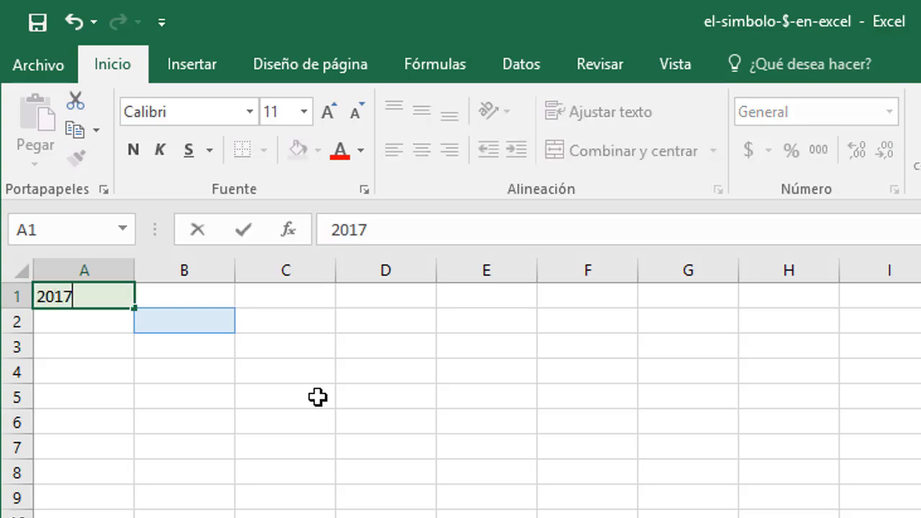
key(Return)
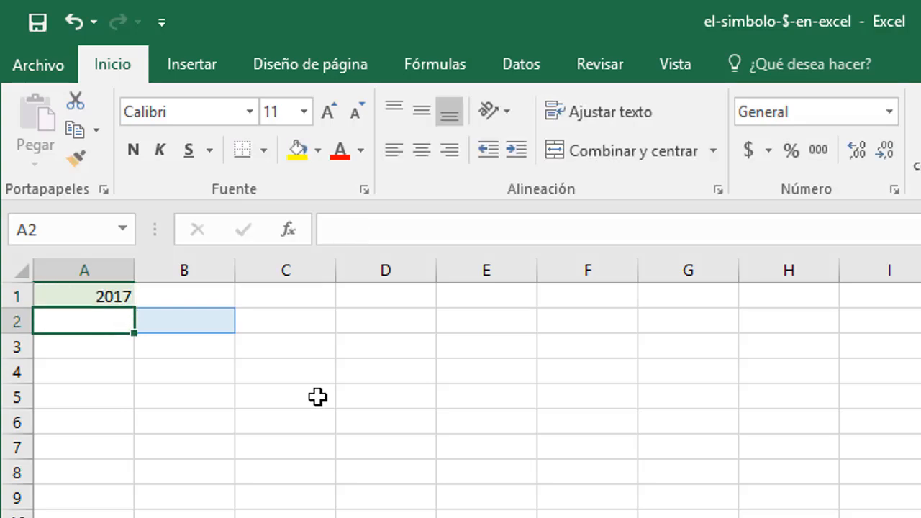
key(Right)
text(=)
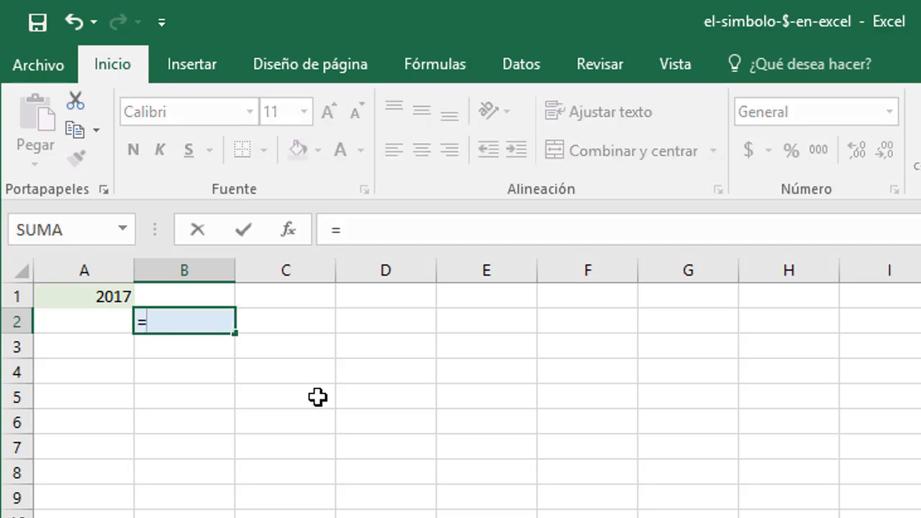
text(A1)
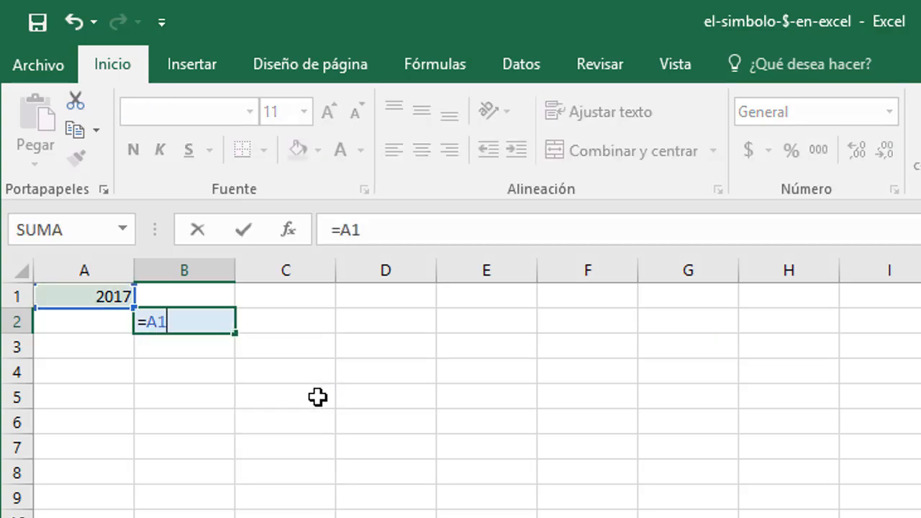
key(Return)
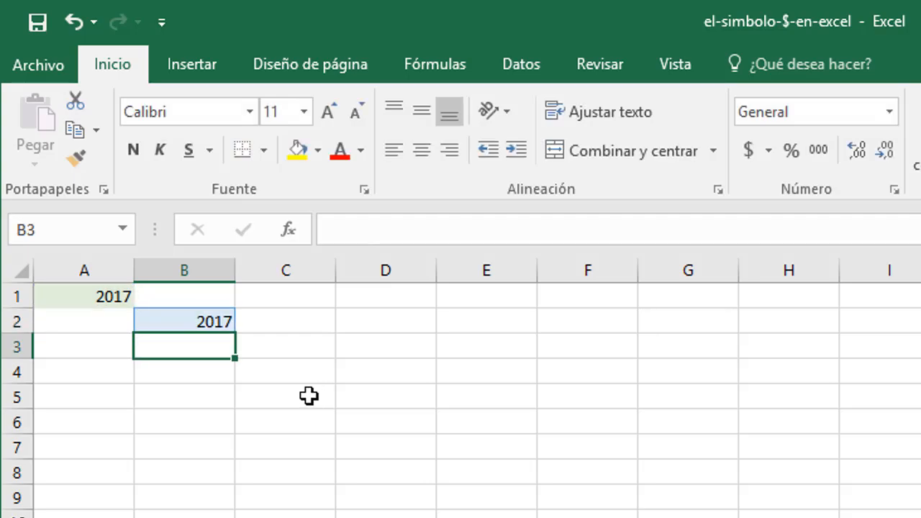
Copy the formula in B2 across to F2 and inspect the formula of each cell in that range.
click(181, 321)
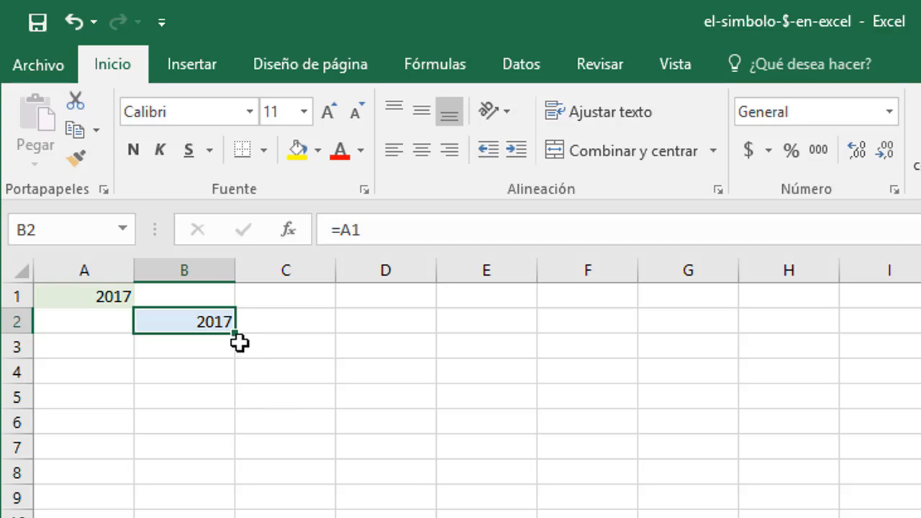
drag(236, 335, 604, 340)
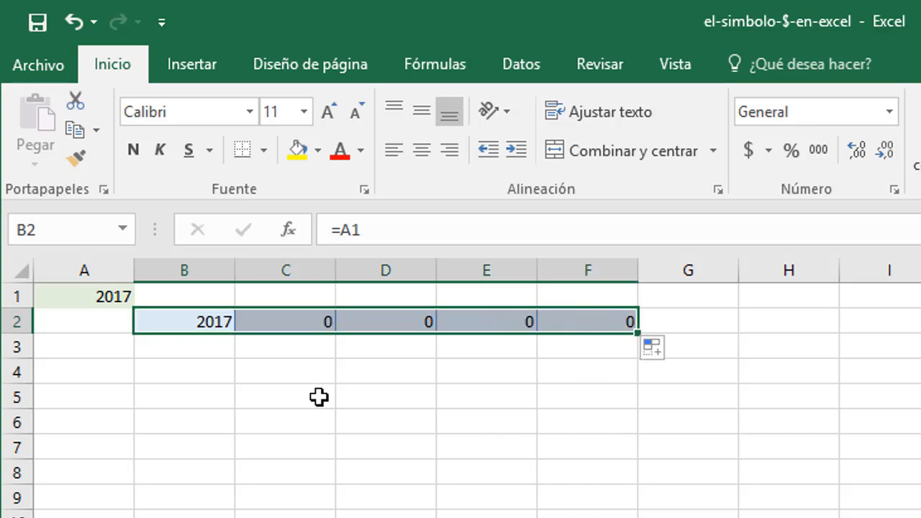
click(197, 324)
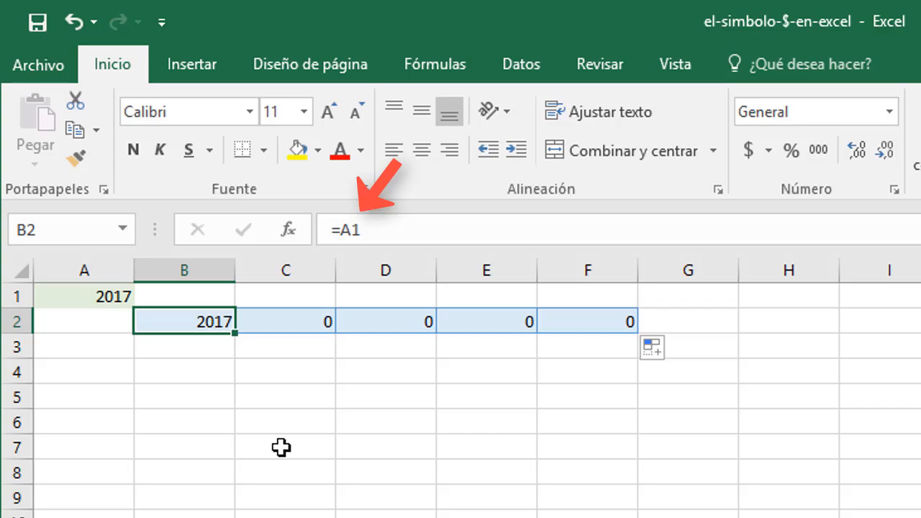
click(302, 325)
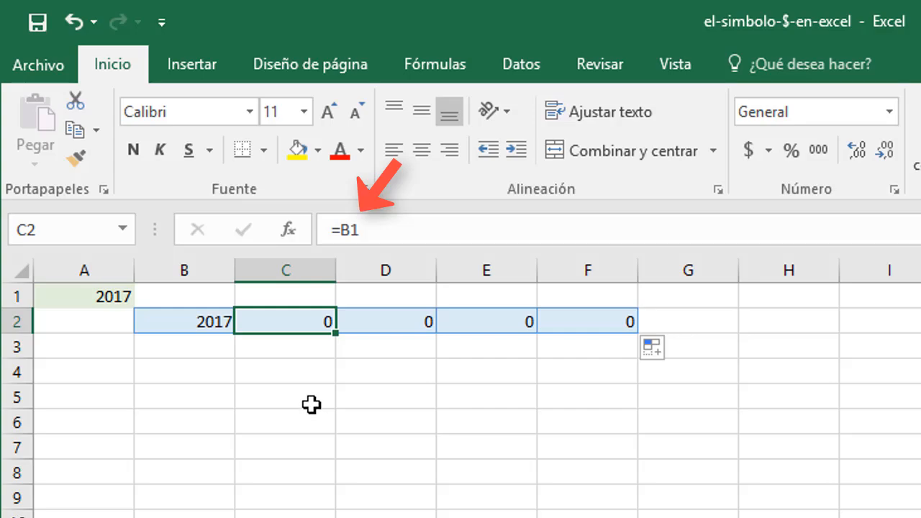
click(385, 323)
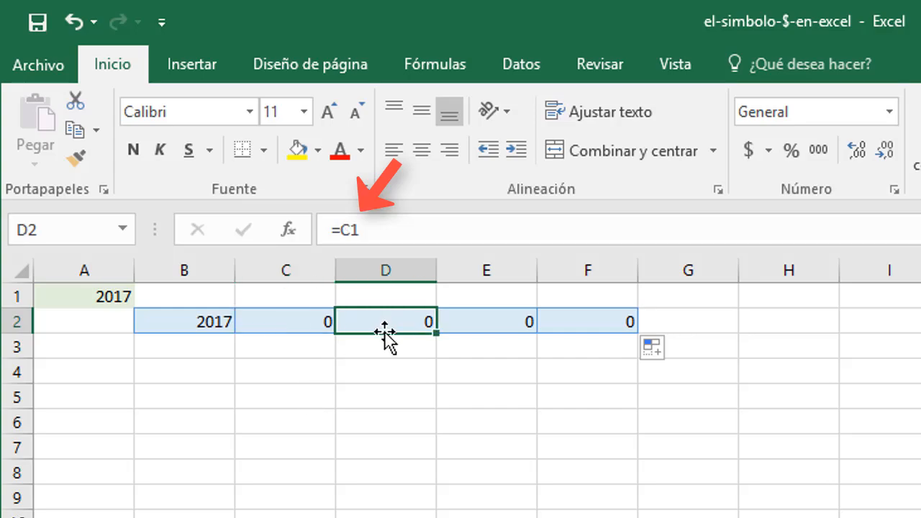
click(479, 324)
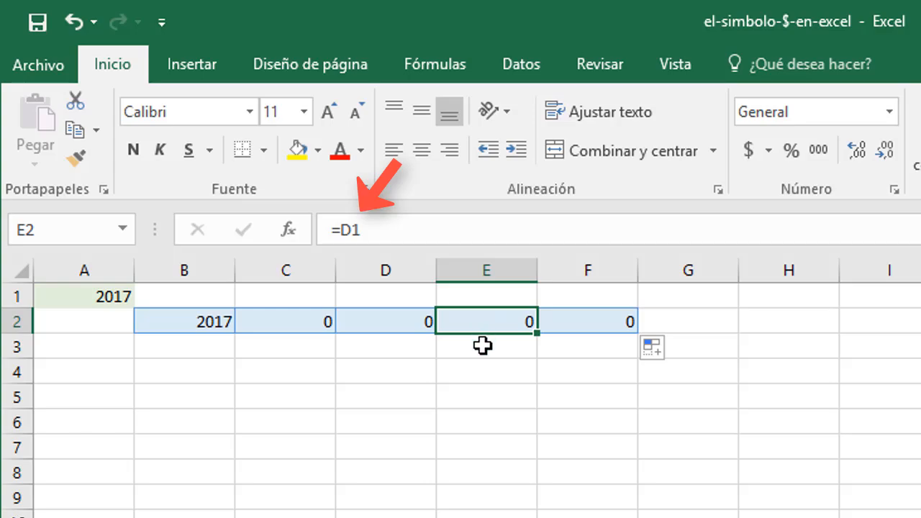
click(573, 325)
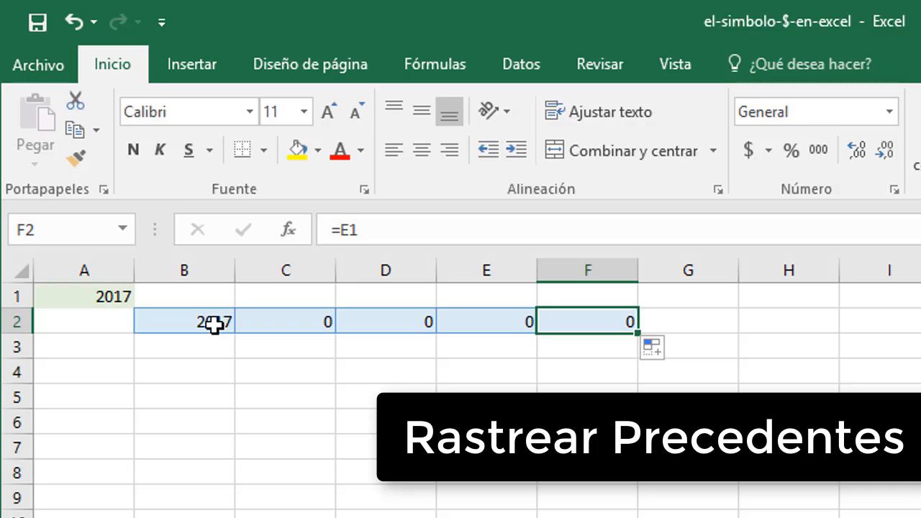
Trace the precedents of each cell from B2 to F2.
key(Tab)
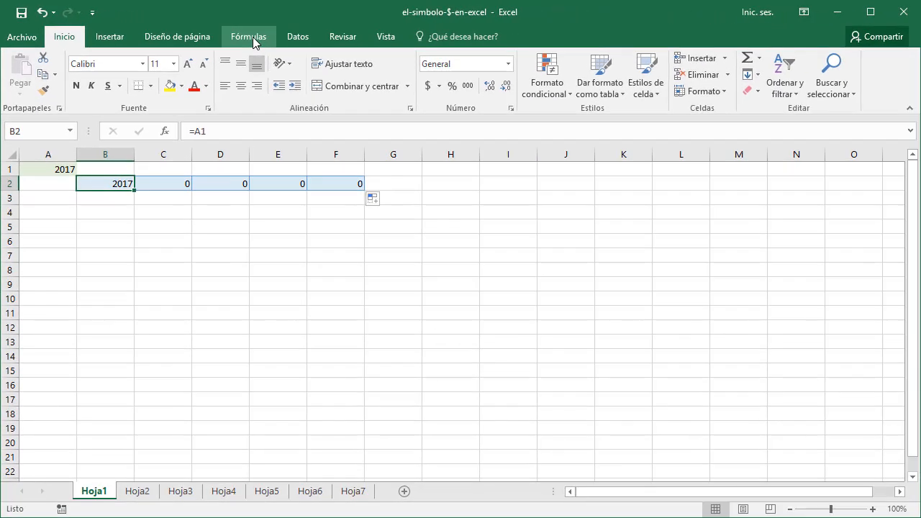
click(252, 40)
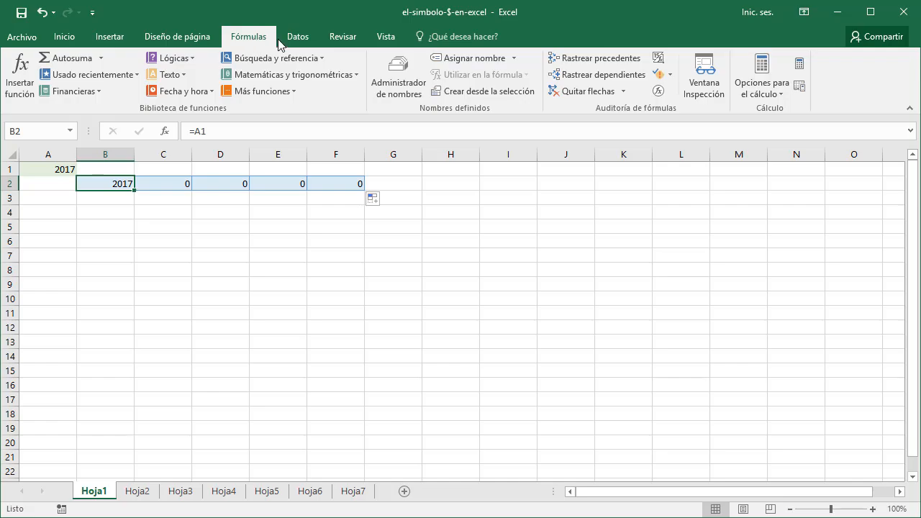
click(591, 60)
click(183, 184)
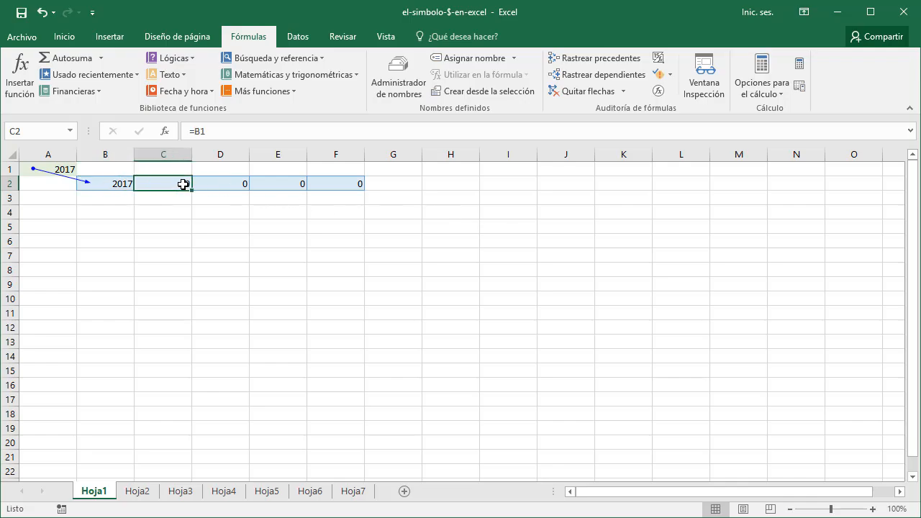
click(581, 62)
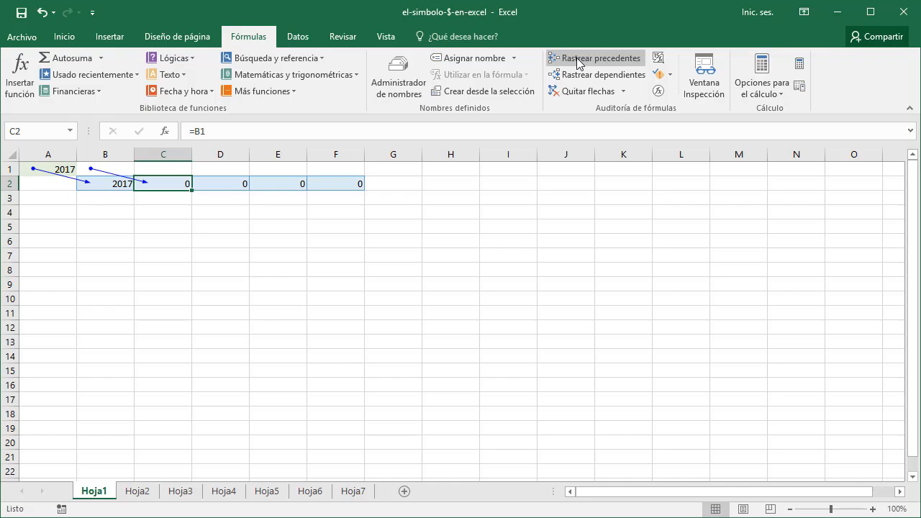
key(Right)
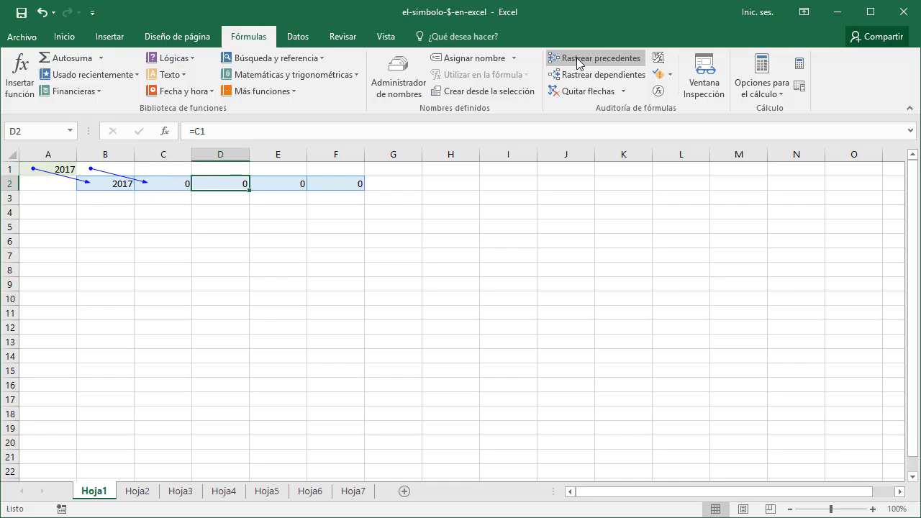
click(581, 62)
key(Right)
click(580, 62)
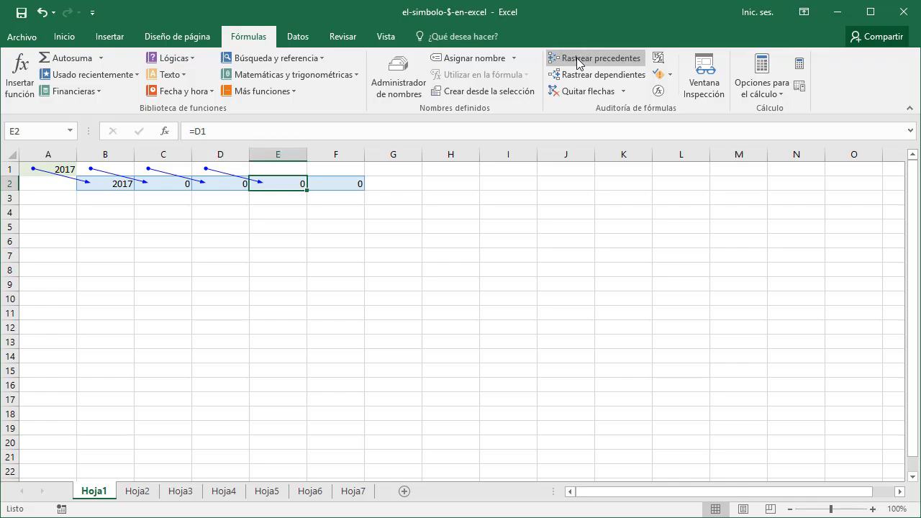
key(Right)
click(581, 61)
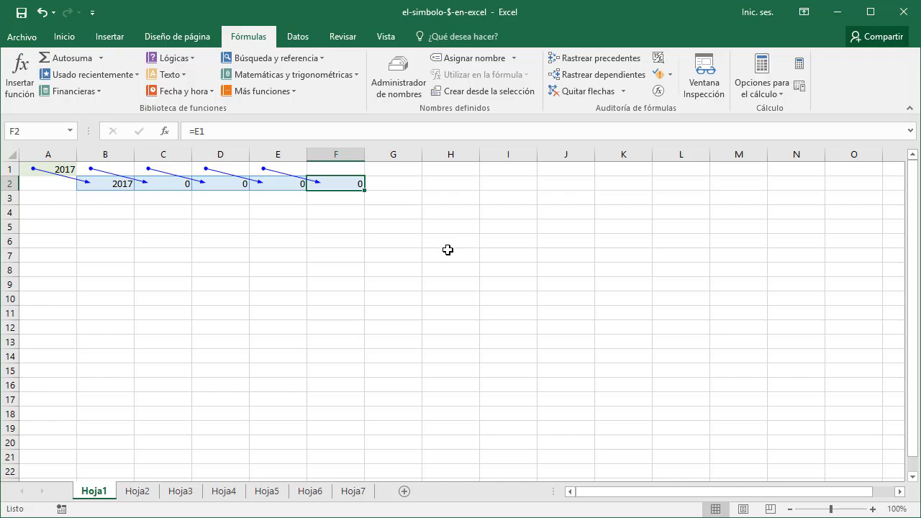
On sheet Hoja2, copy the formula in B2 down to B6 and inspect the formula of each copied cell.
click(138, 491)
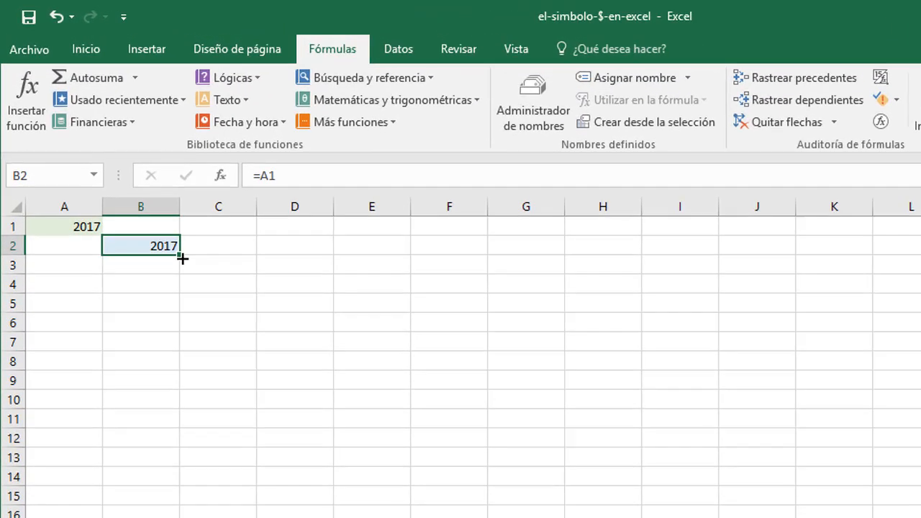
drag(147, 208, 148, 251)
drag(184, 310, 181, 332)
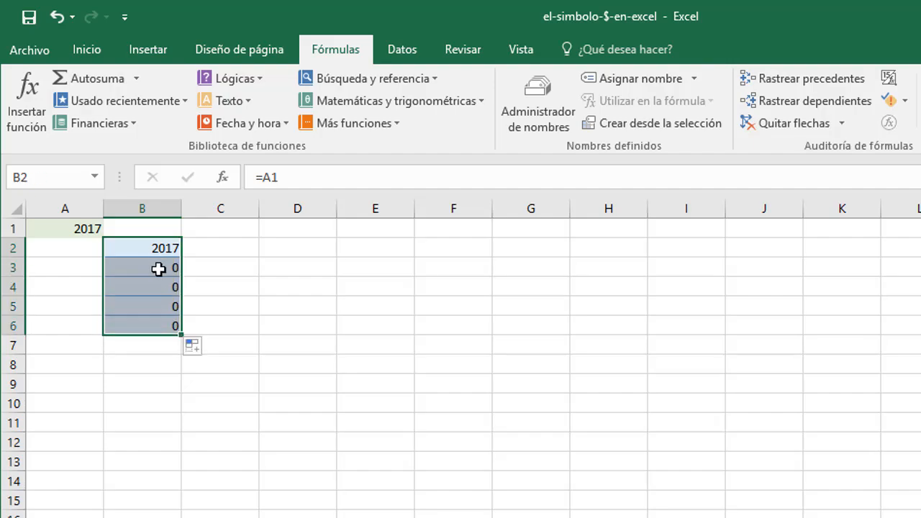
key(Return)
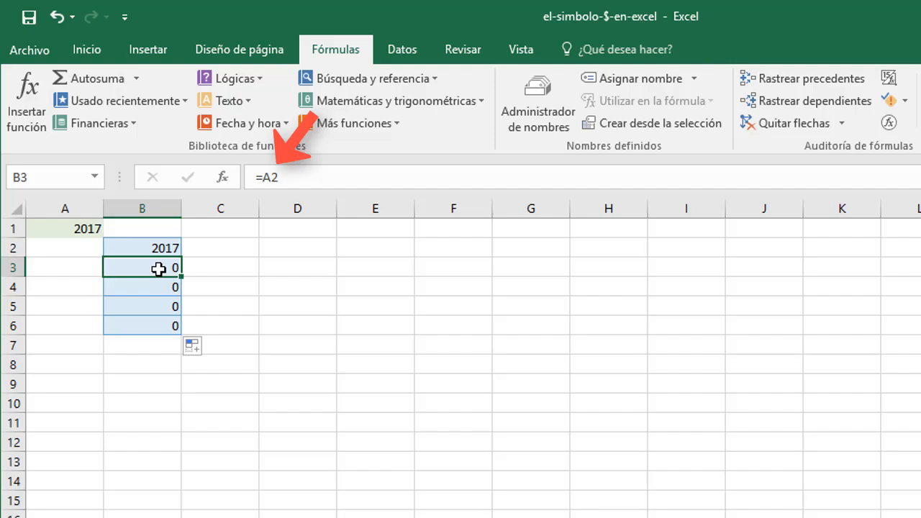
key(Return)
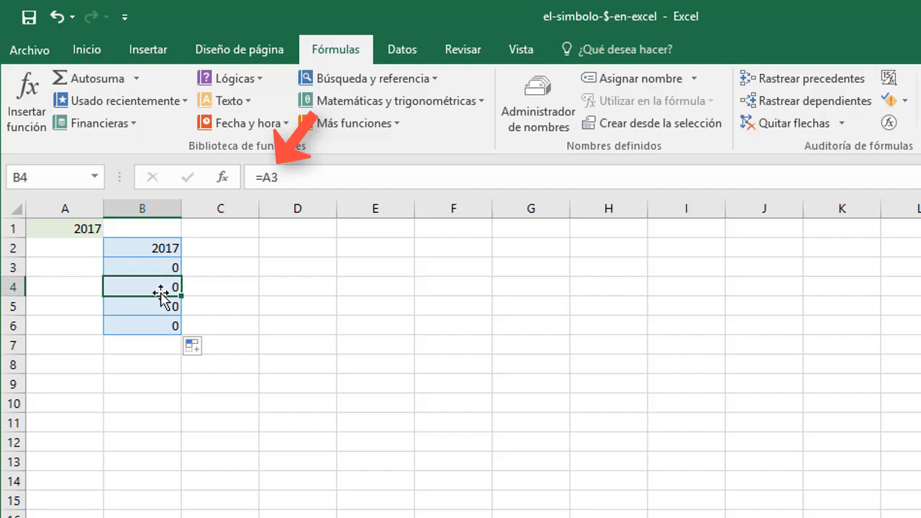
key(Return)
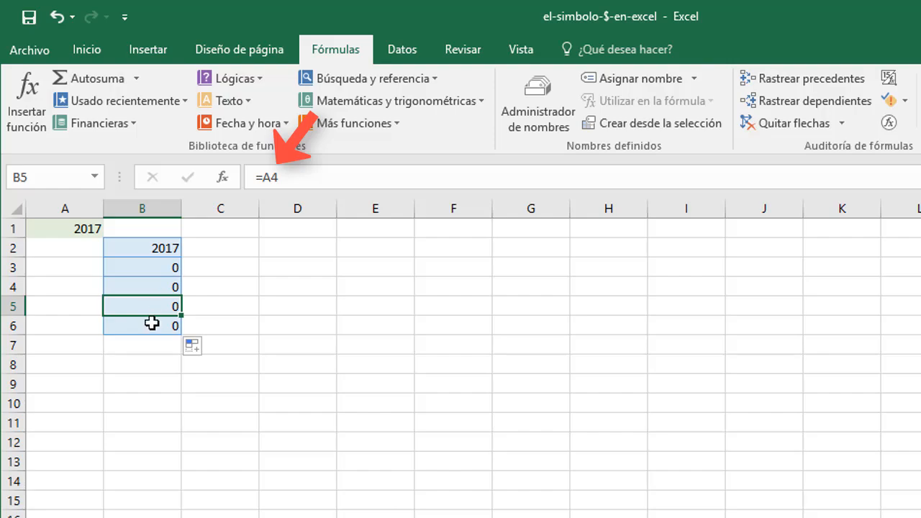
key(Return)
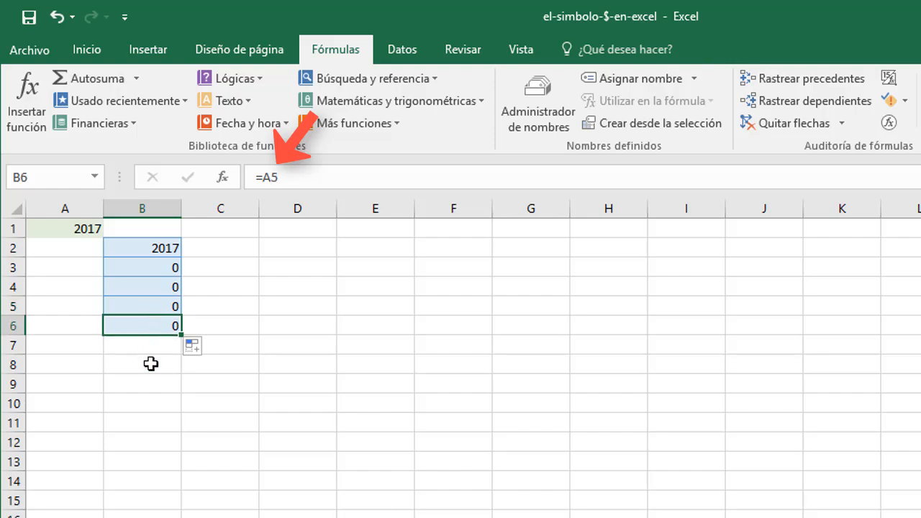
Trace the precedents of each cell from B2 down to B6.
key(Return)
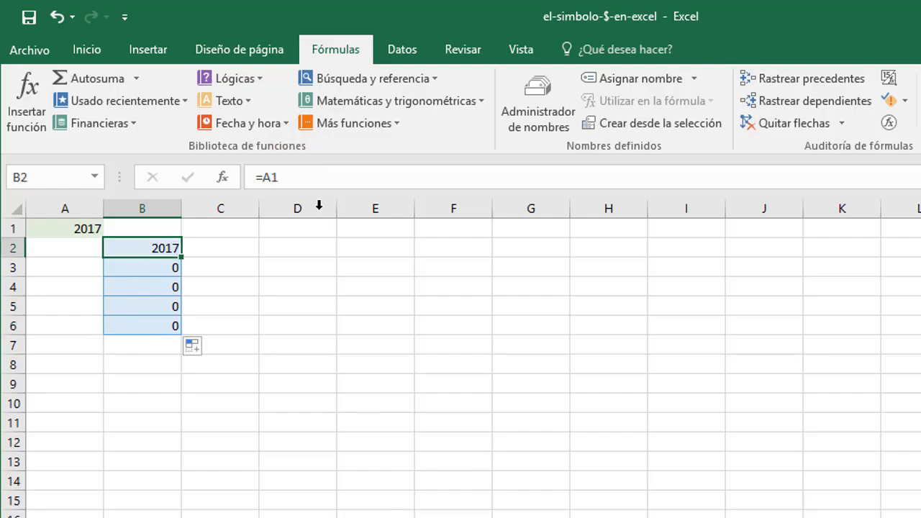
click(790, 82)
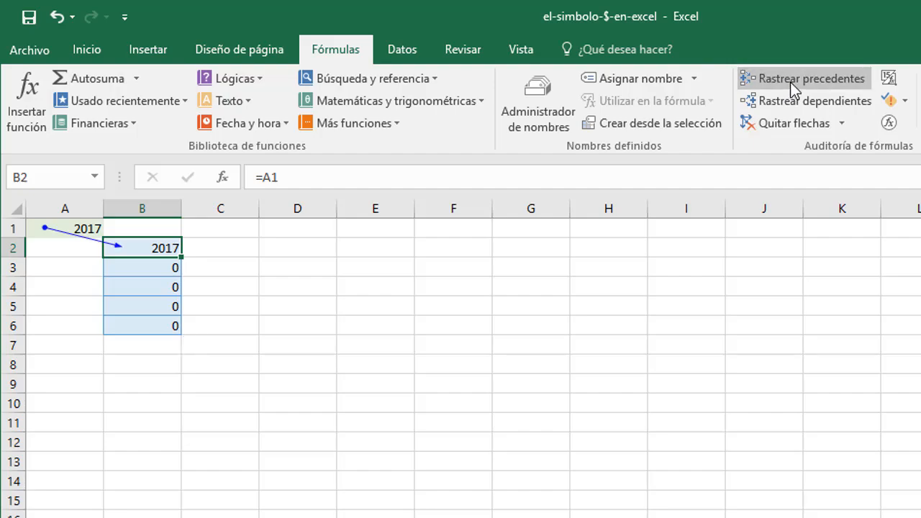
key(Return)
click(790, 82)
key(Return)
click(790, 82)
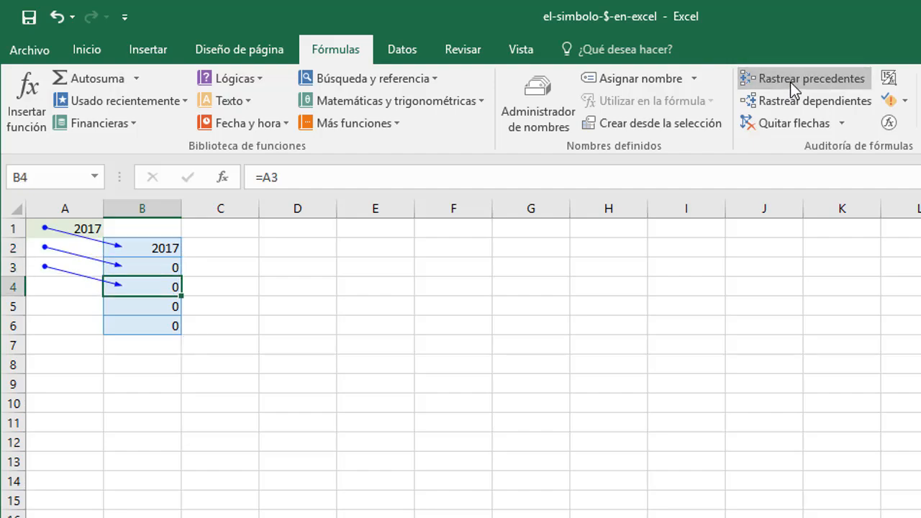
key(Return)
click(791, 82)
key(Return)
click(790, 82)
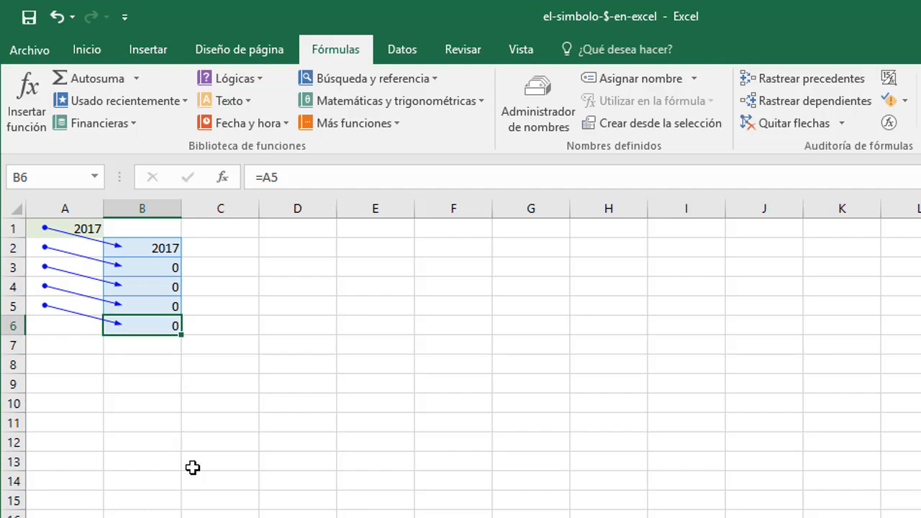
Clear the copies below B2 and change the B2 formula to =$A1 so that column A is locked.
key(ctrl+z)
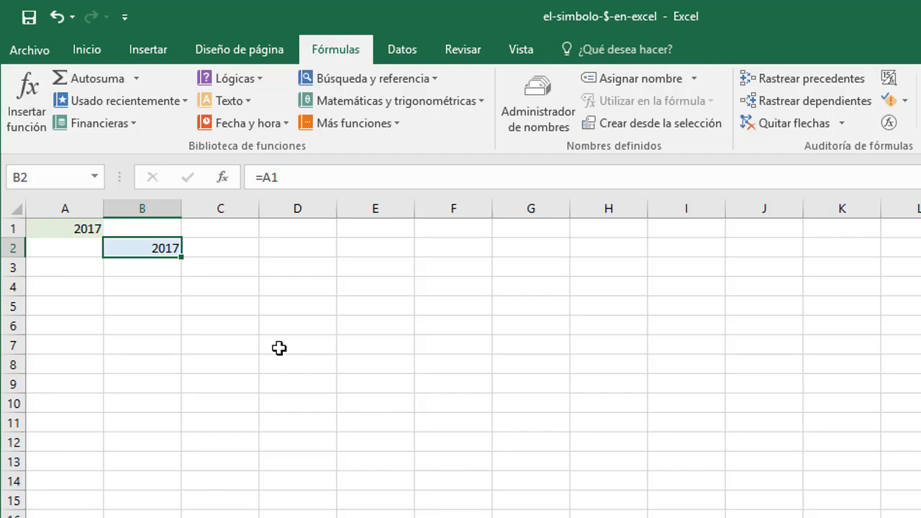
click(264, 178)
text($)
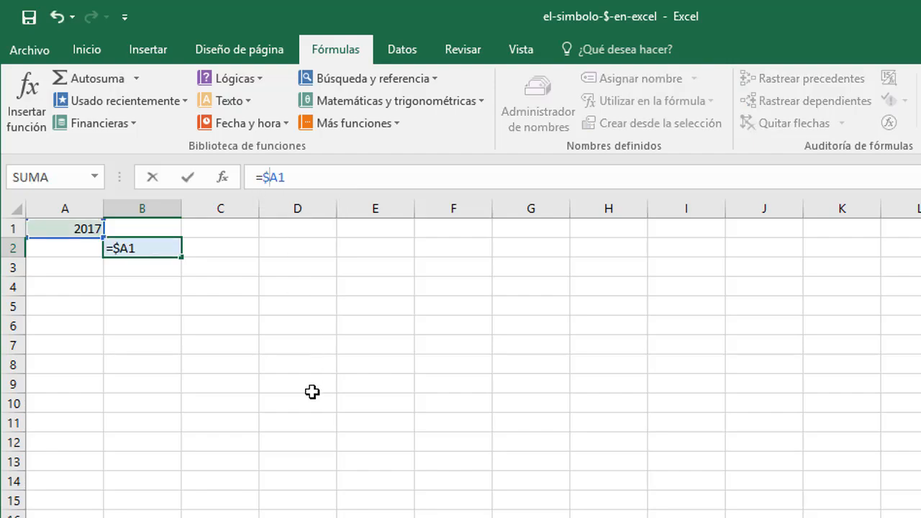
click(188, 178)
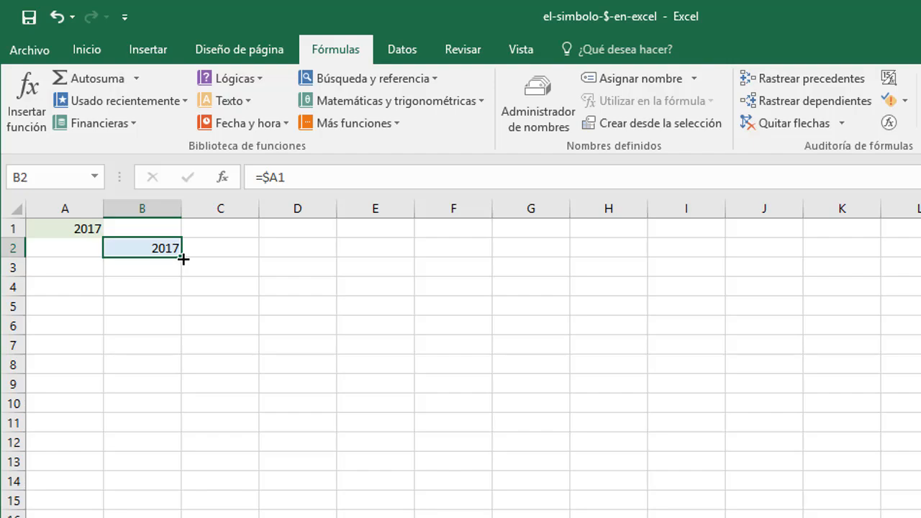
Copy the =$A1 formula in B2 across to F2 and inspect the formula of each copied cell.
drag(183, 259, 456, 261)
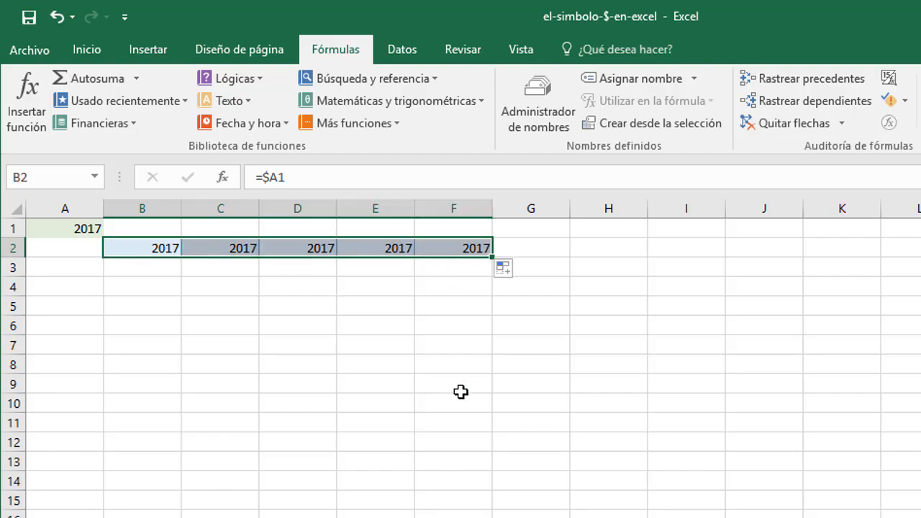
click(232, 250)
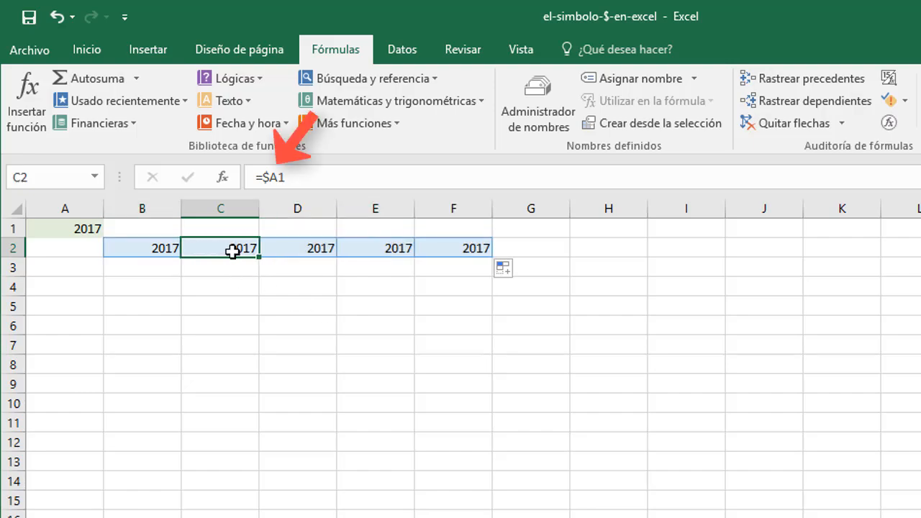
click(288, 250)
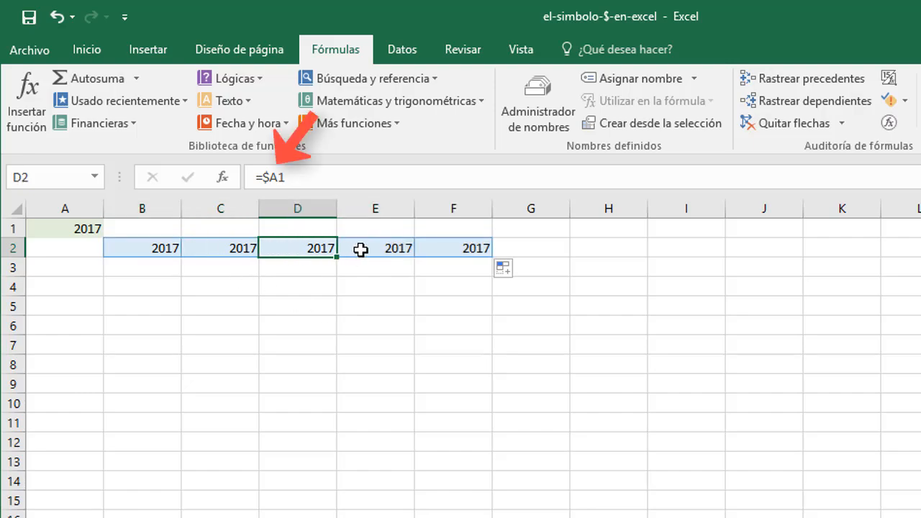
click(362, 250)
click(446, 250)
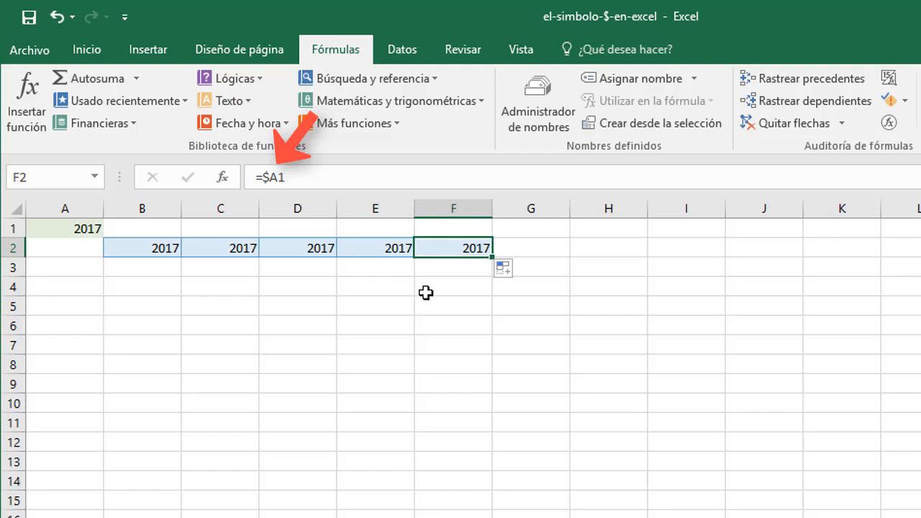
Trace the precedents of each cell from B2 to F2 for the column-locked formula.
click(154, 249)
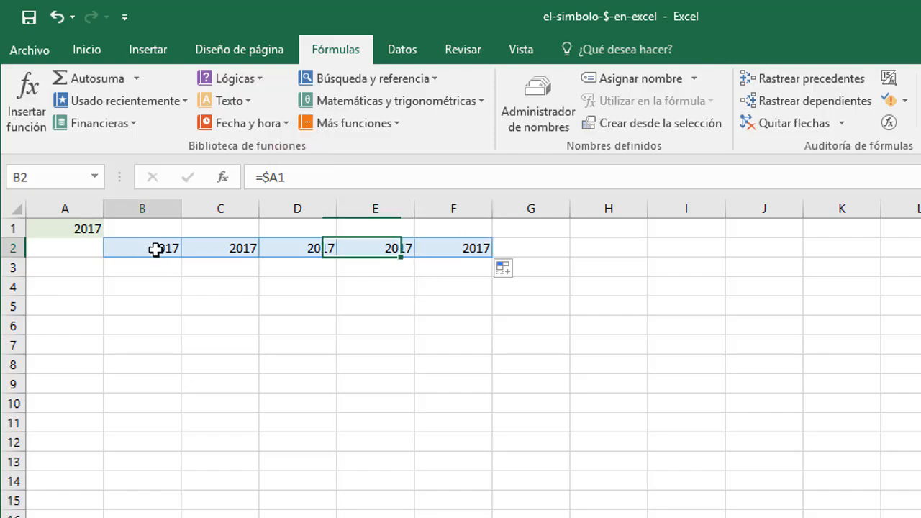
click(787, 79)
key(Right)
click(787, 79)
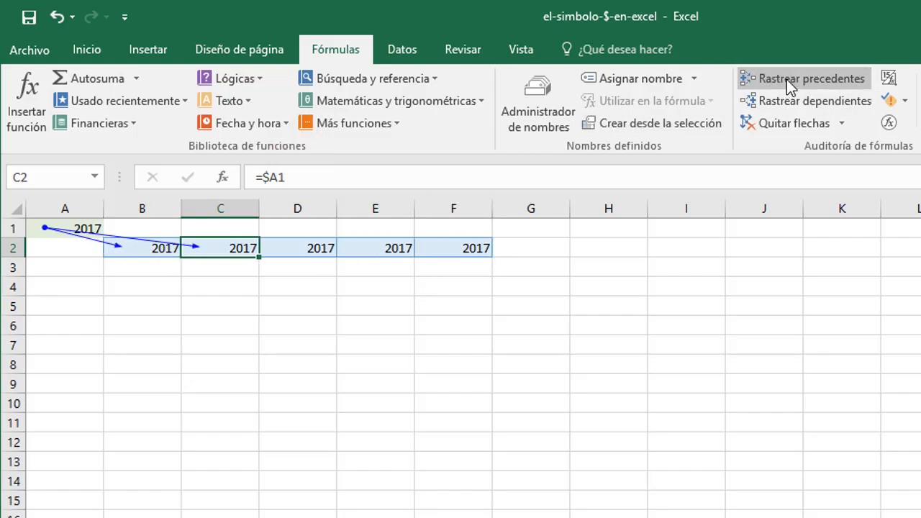
key(Right)
click(787, 79)
key(Right)
click(787, 79)
key(Right)
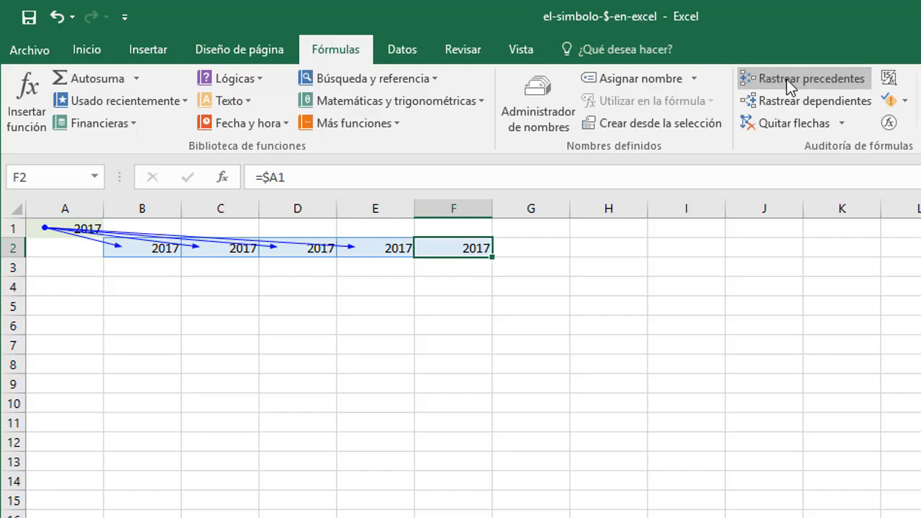
click(787, 79)
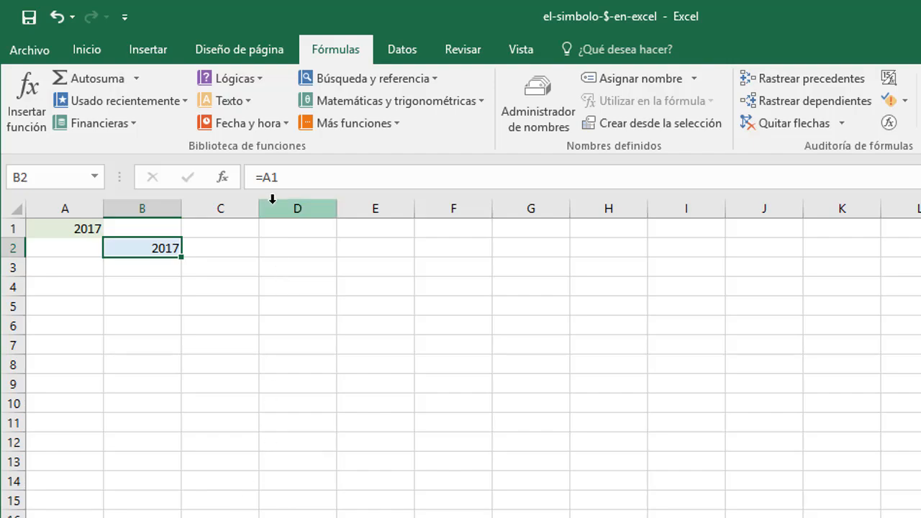
Change the B2 formula to =A$1 so that row 1 is locked.
click(273, 177)
key(Left)
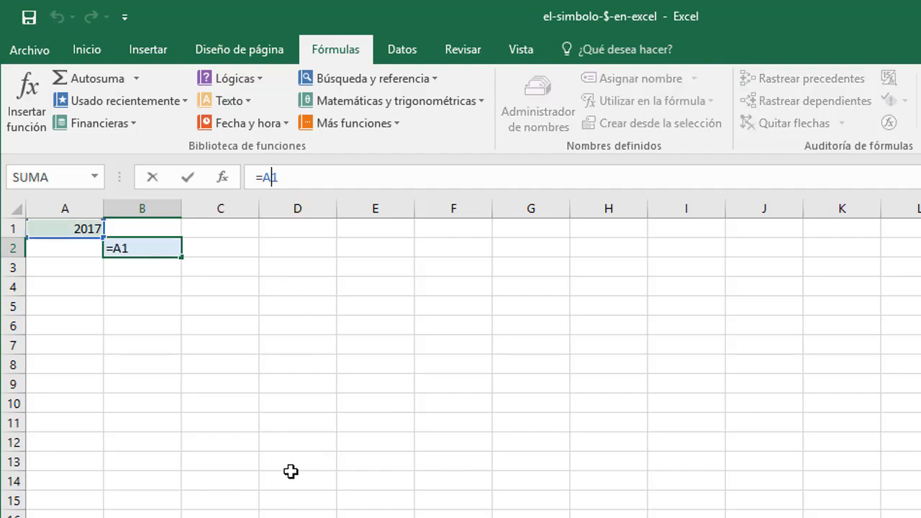
text($)
key(Return)
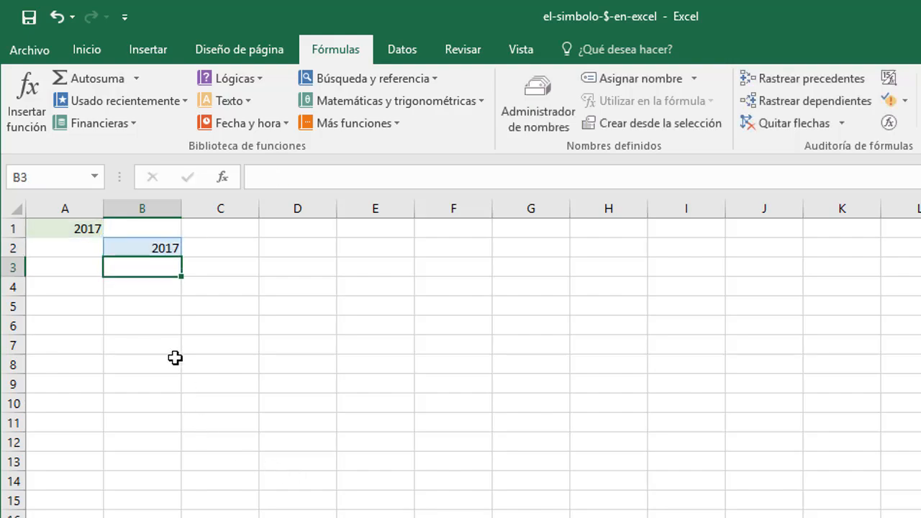
Copy the row-locked formula in B2 down to B6 and inspect the formula in B3.
click(152, 248)
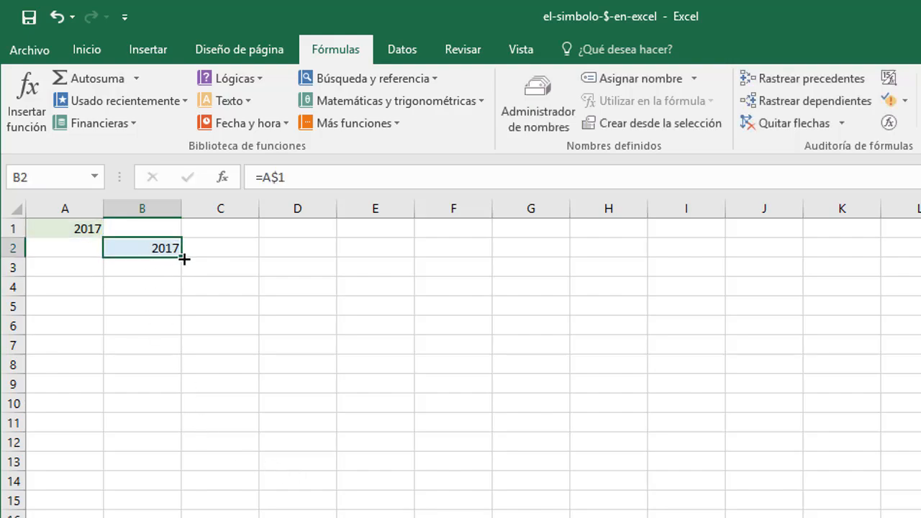
drag(185, 259, 190, 340)
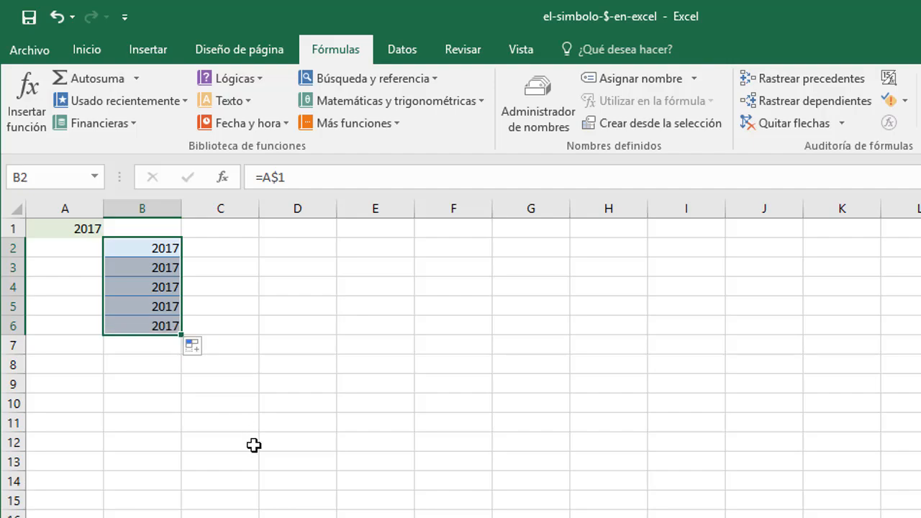
click(154, 267)
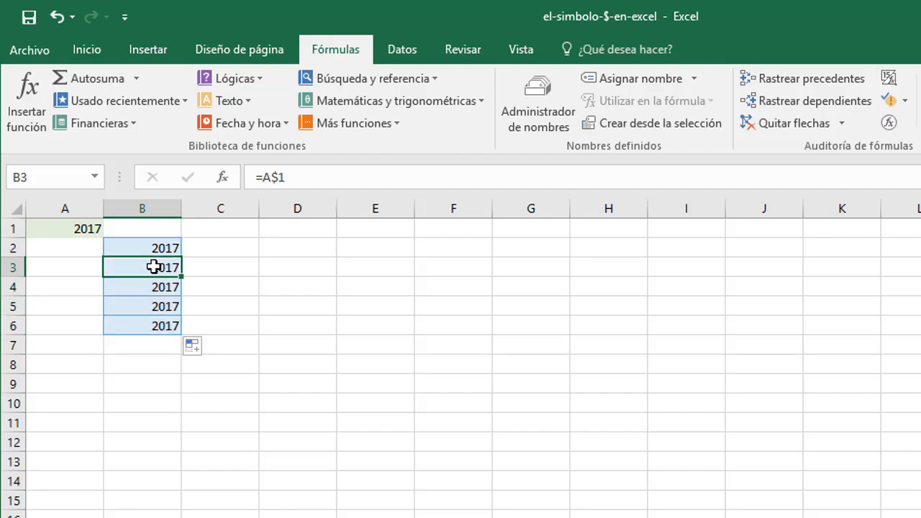
Trace the precedents of each cell from B2 down to B6 for the row-locked formula.
click(158, 248)
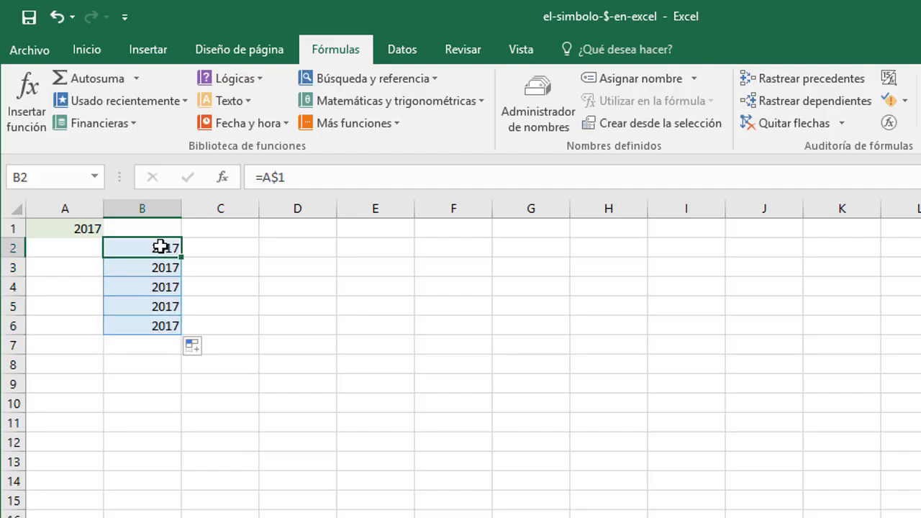
click(774, 72)
key(Down)
click(775, 72)
key(Down)
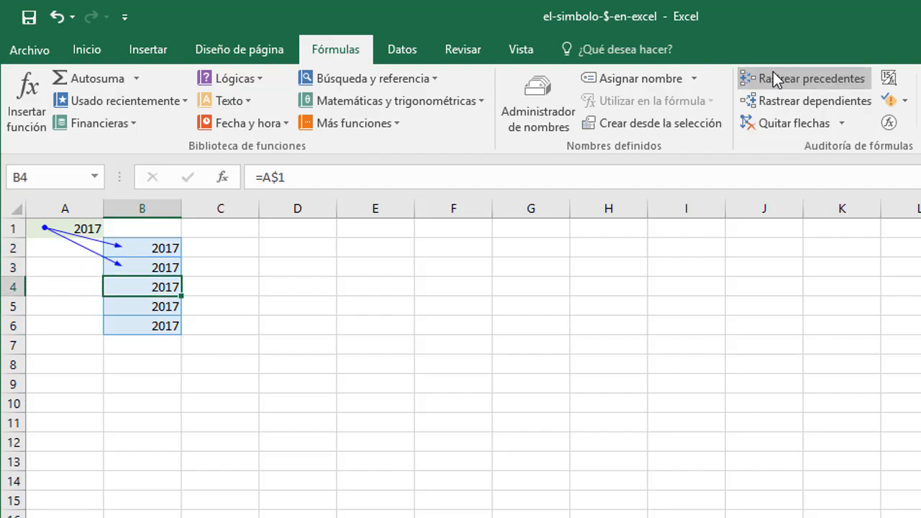
click(773, 72)
key(Down)
click(773, 72)
key(Down)
click(773, 72)
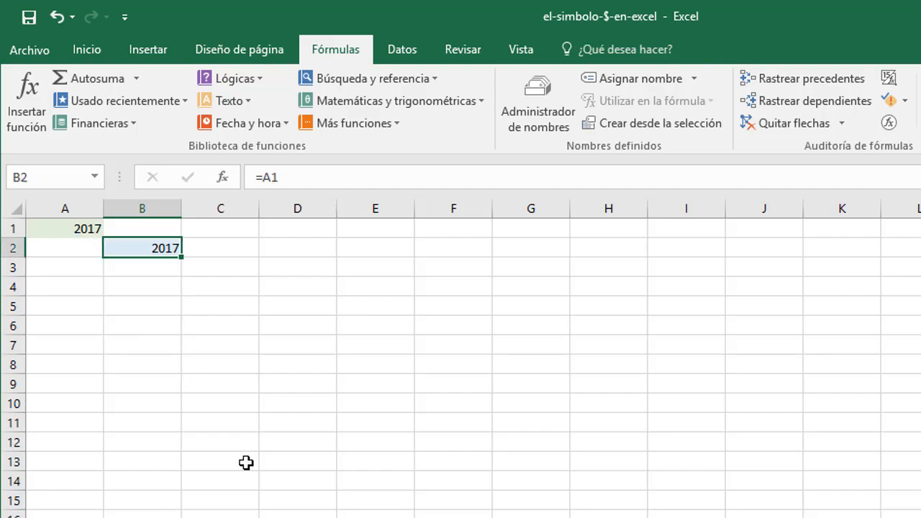
Change the B2 formula to =$A$1 so that both column A and row 1 are locked.
click(75, 55)
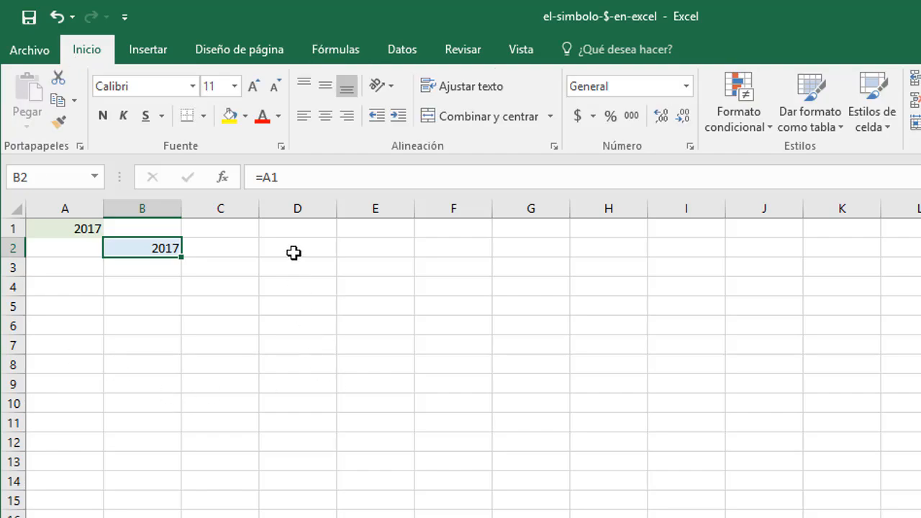
click(265, 177)
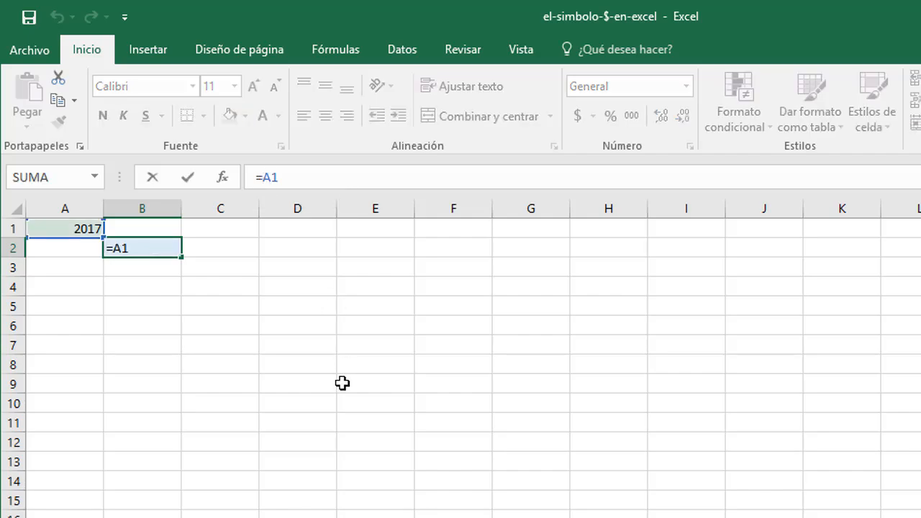
text($)
click(280, 177)
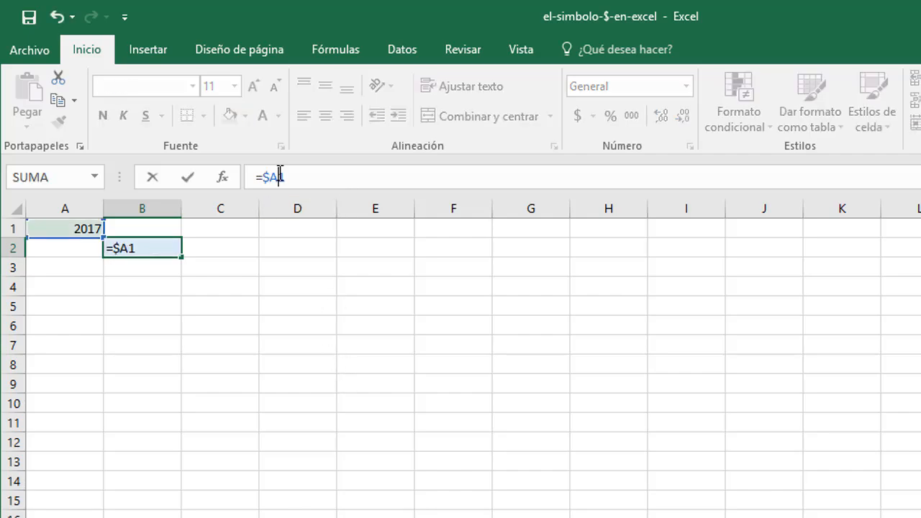
text($)
click(187, 180)
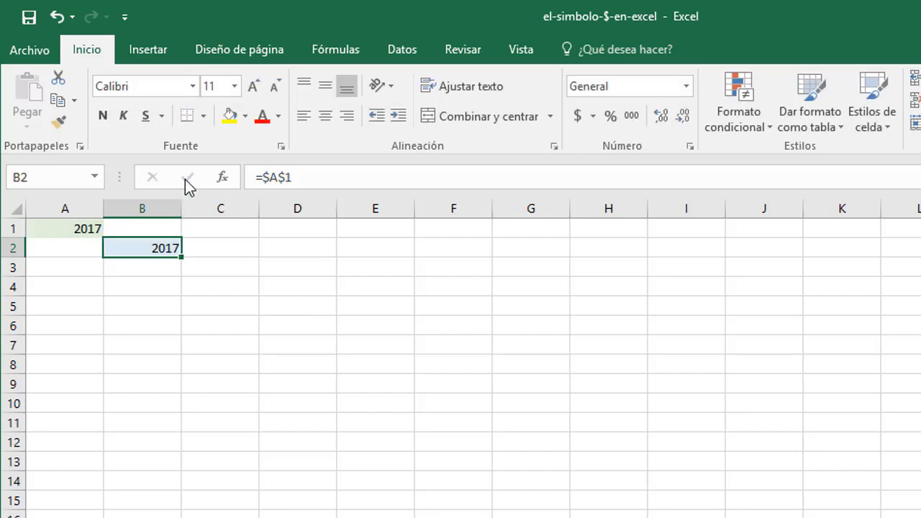
Copy B2 and paste it over the range B2:F6, then inspect the formulas of several pasted cells.
click(57, 105)
drag(168, 247, 436, 325)
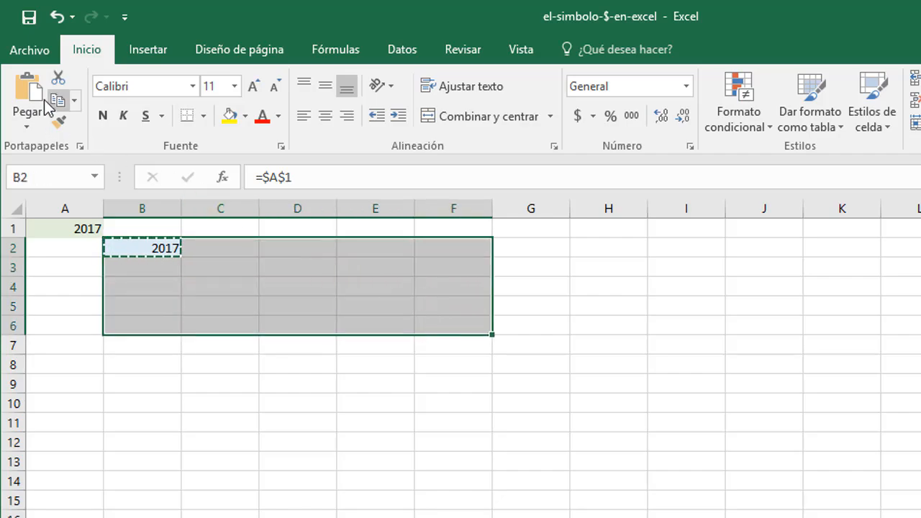
click(33, 93)
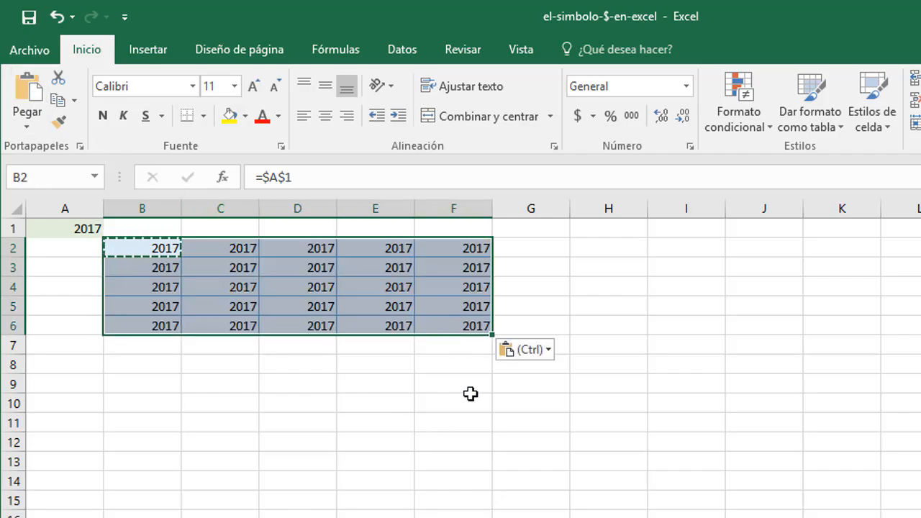
key(Escape)
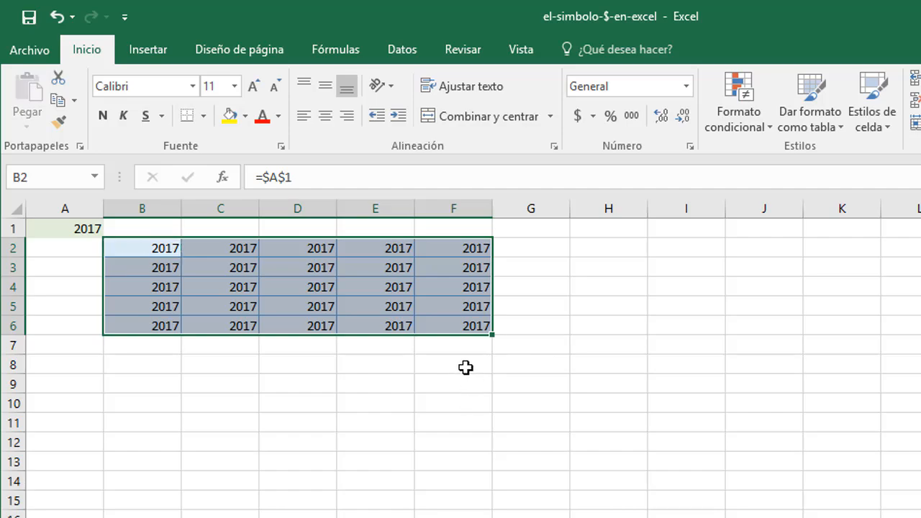
click(453, 327)
click(389, 306)
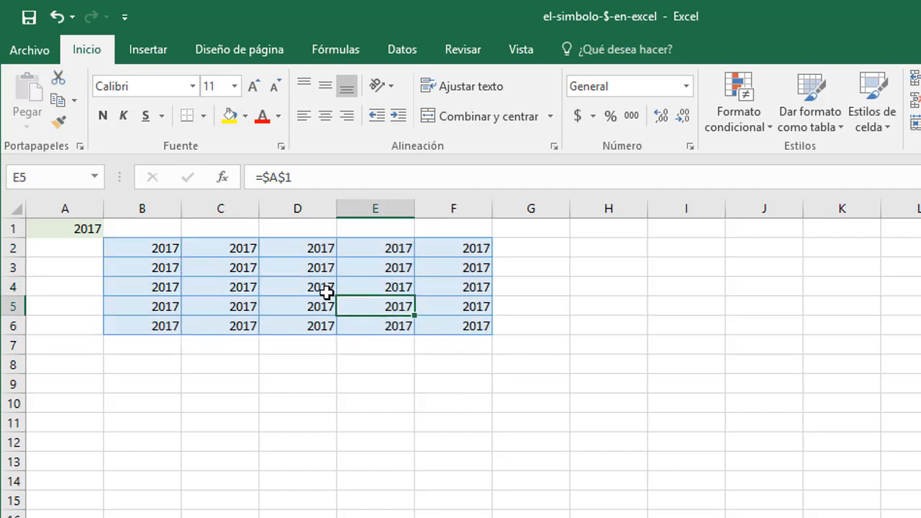
click(316, 287)
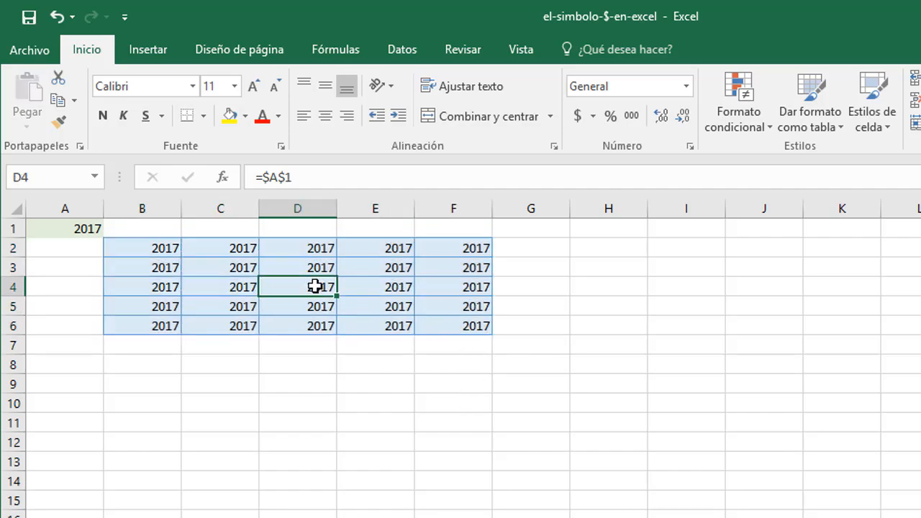
click(238, 270)
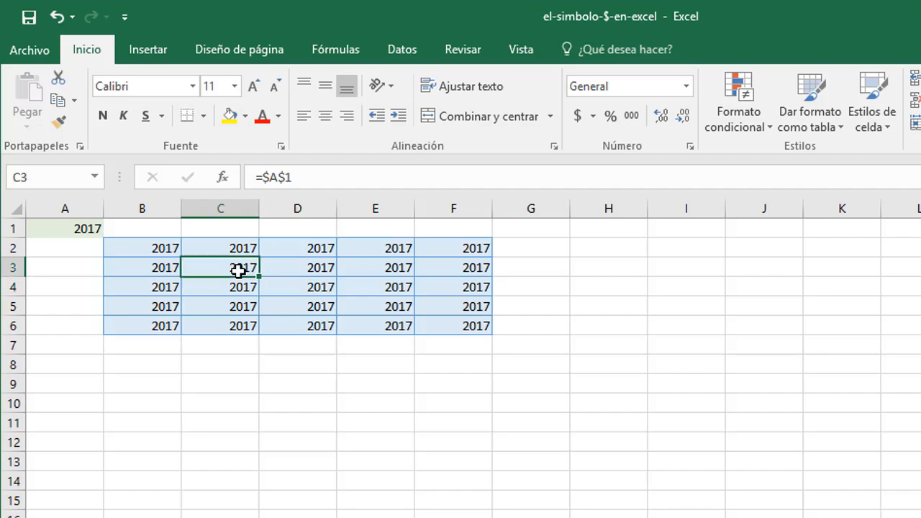
click(166, 267)
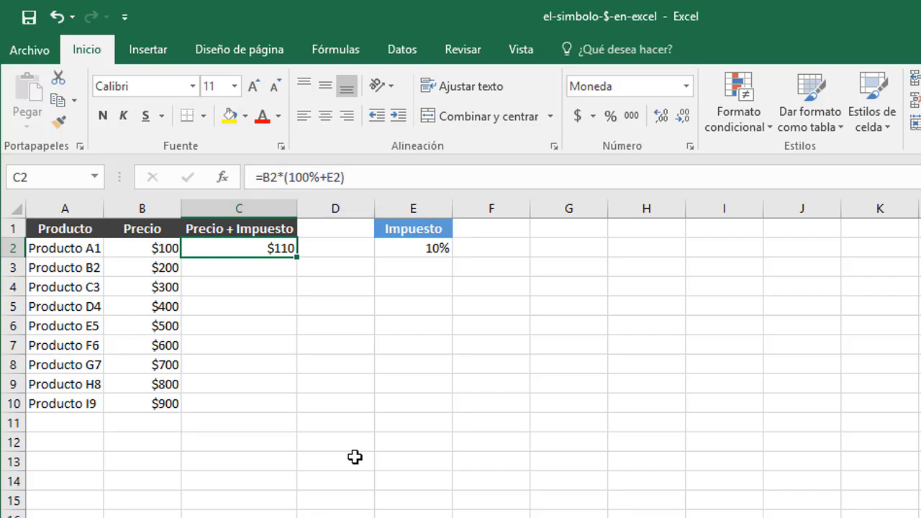
Try copying the Precio + Impuesto formula in C2 down to C10, inspect the copied formulas, and undo the copy.
drag(299, 262, 309, 412)
click(276, 268)
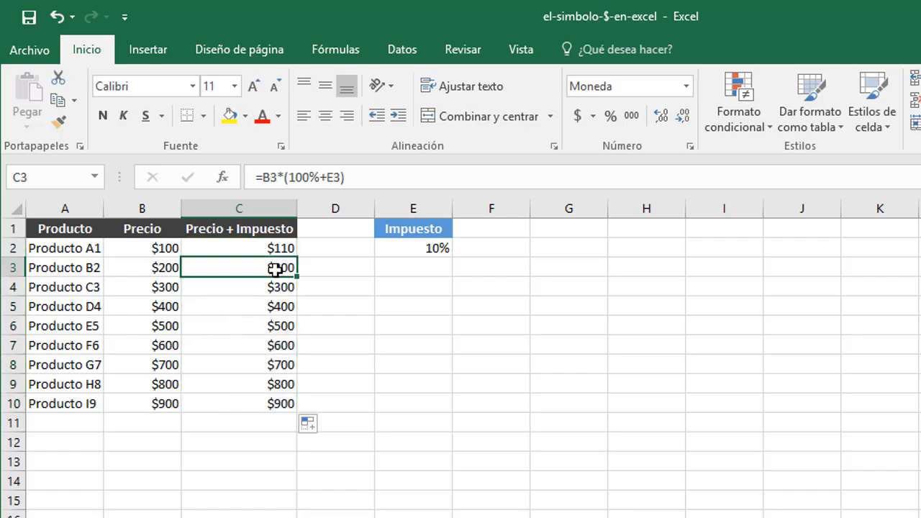
click(272, 289)
click(236, 310)
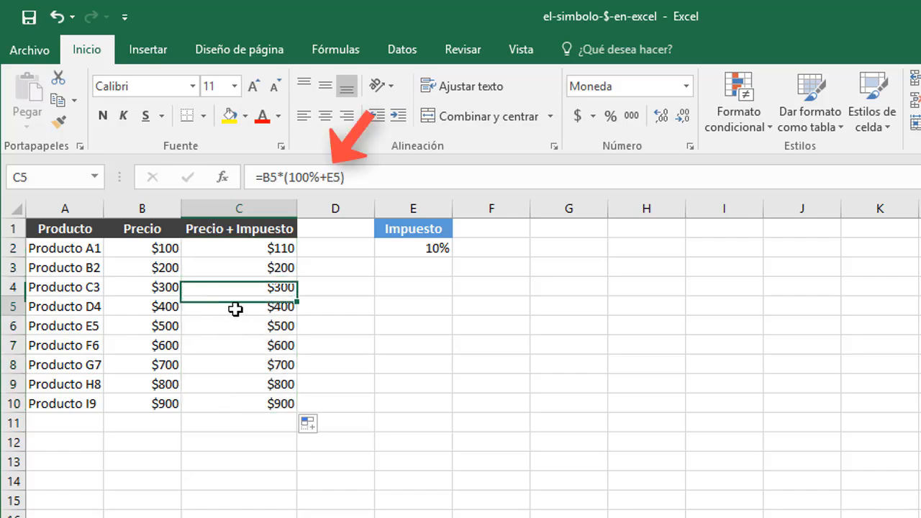
click(220, 330)
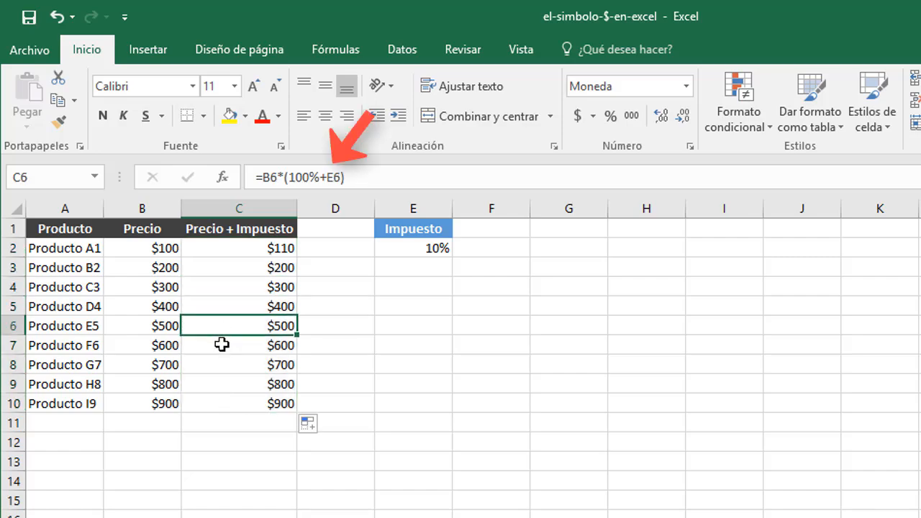
click(222, 346)
click(222, 364)
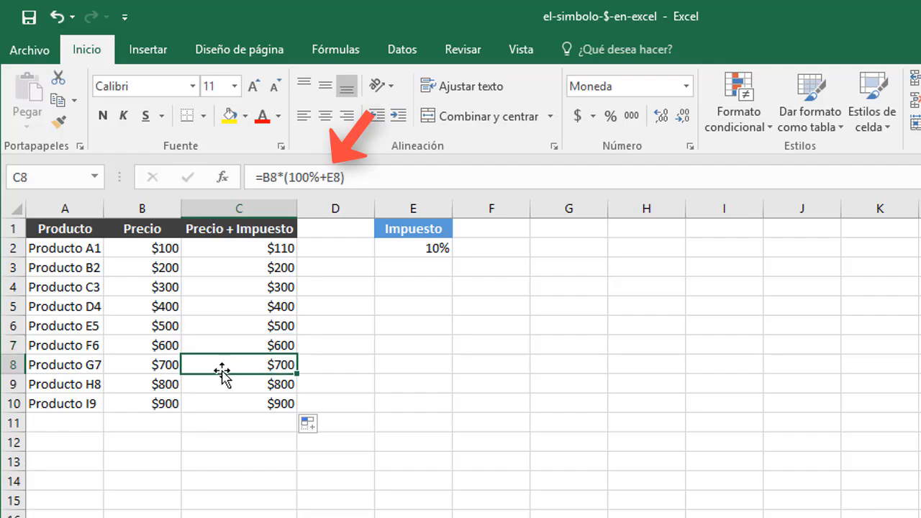
click(226, 382)
click(231, 410)
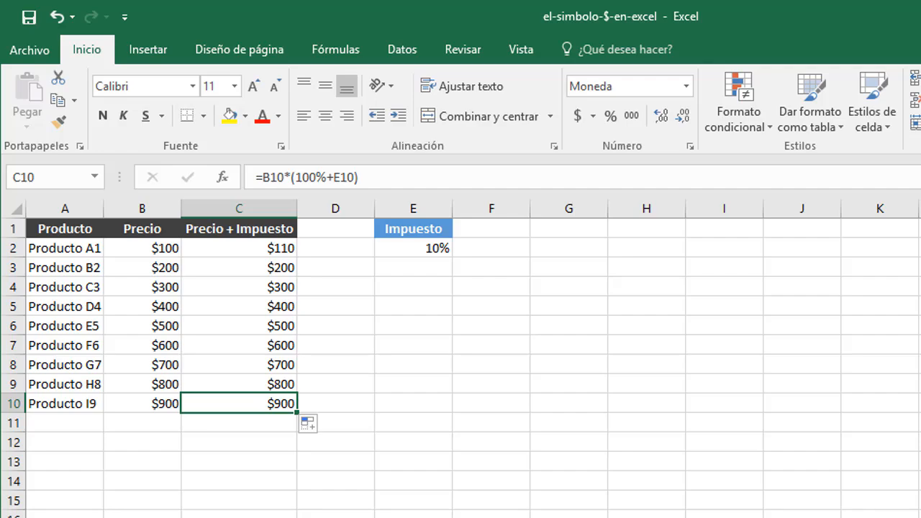
key(ctrl+z)
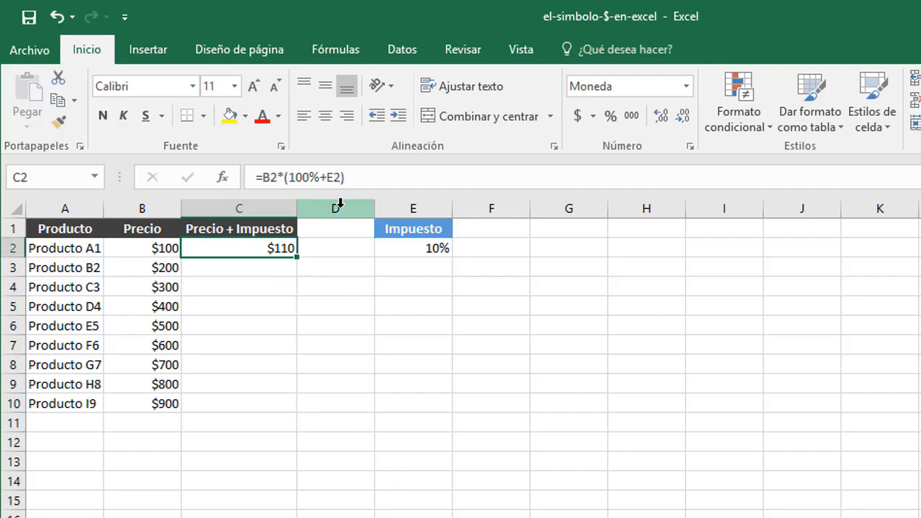
Lock the tax row in the C2 formula as =B2*(100%+E$2) and copy the formula down to C10.
click(336, 177)
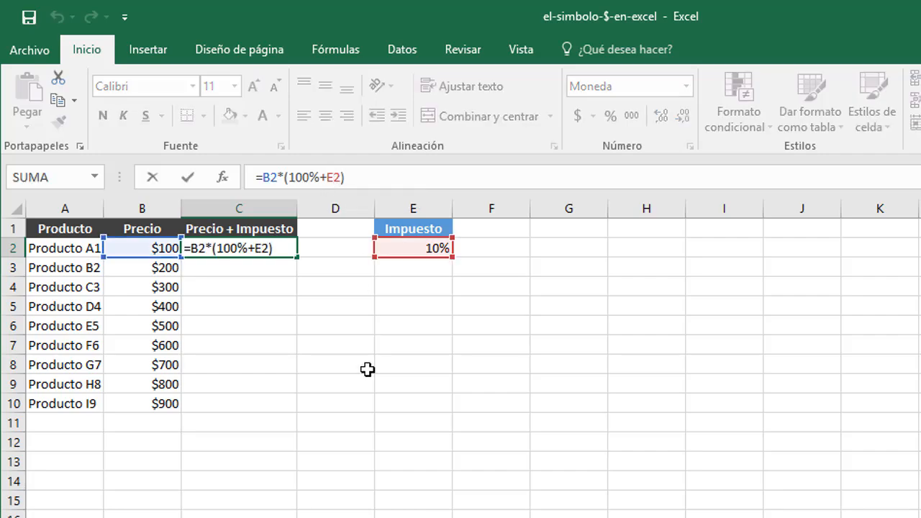
text($)
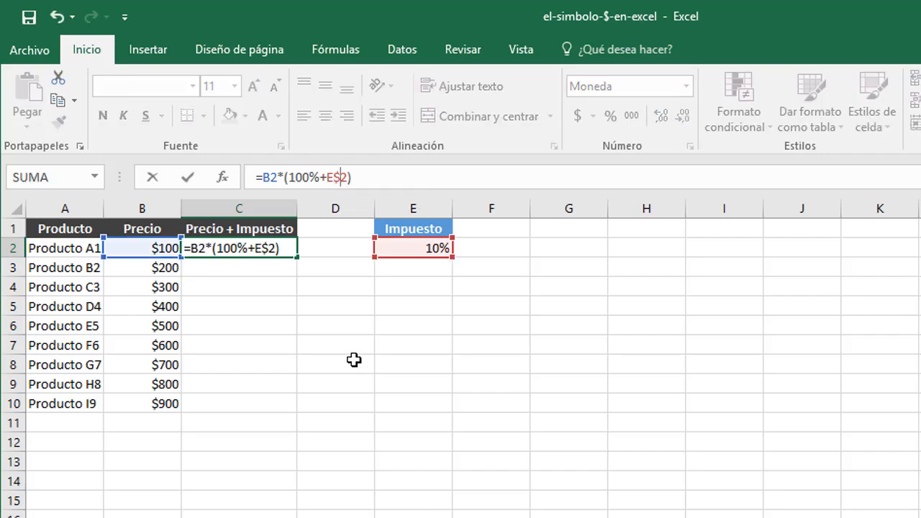
click(190, 179)
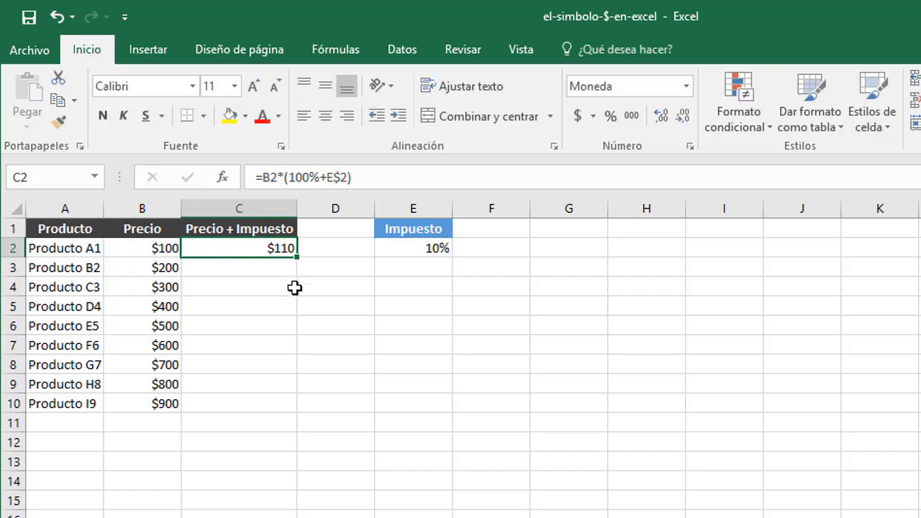
drag(302, 280, 309, 410)
Inspect the copied Precio + Impuesto formulas cell by cell from C3 to C10, checking their references to the tax cell.
click(267, 268)
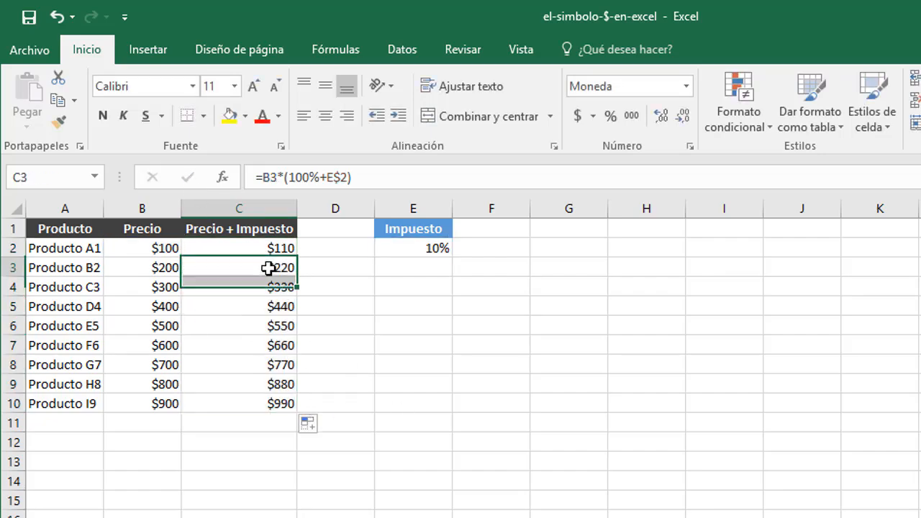
click(271, 287)
click(265, 307)
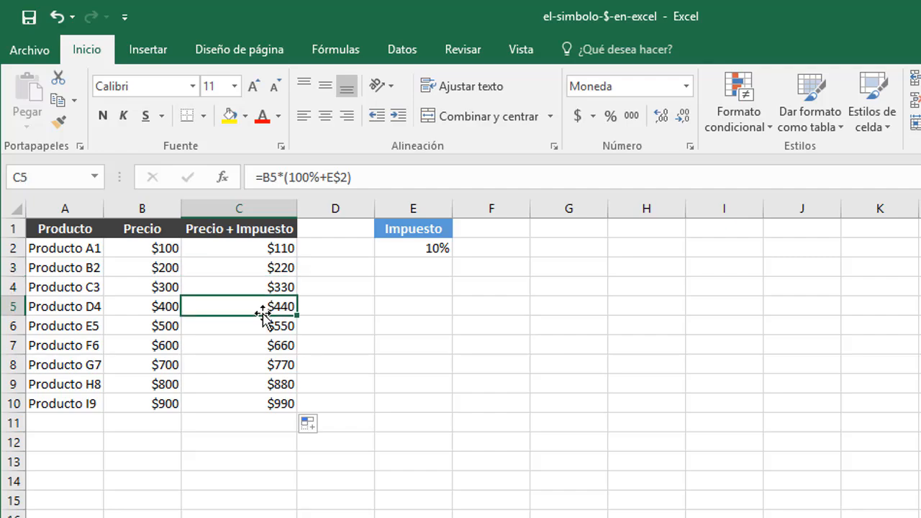
click(247, 328)
click(229, 349)
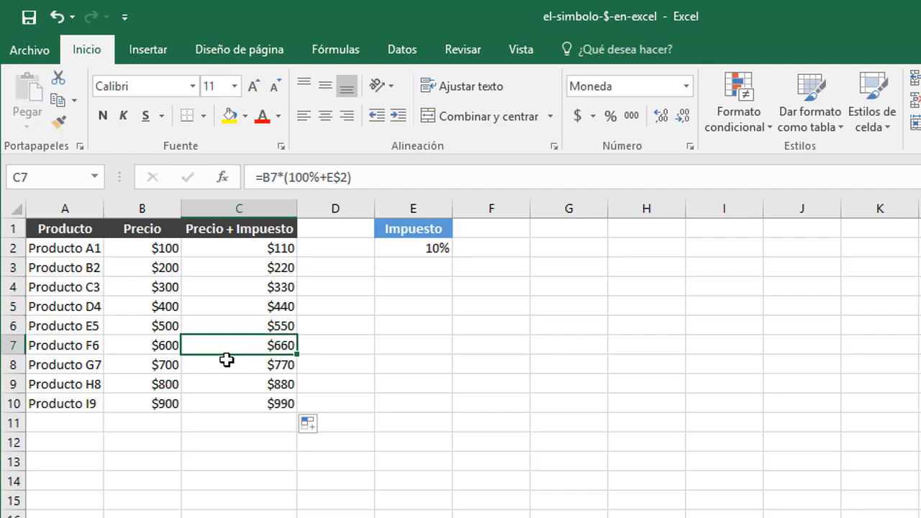
click(222, 367)
click(223, 381)
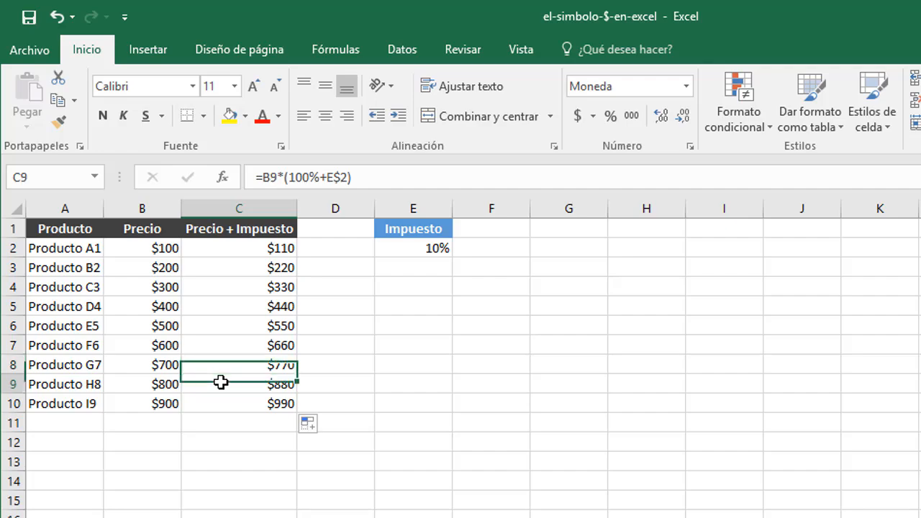
click(223, 404)
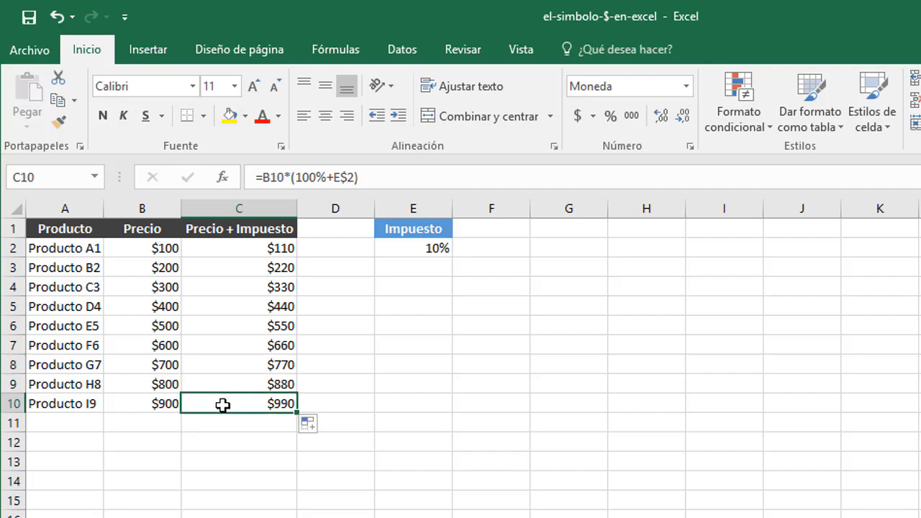